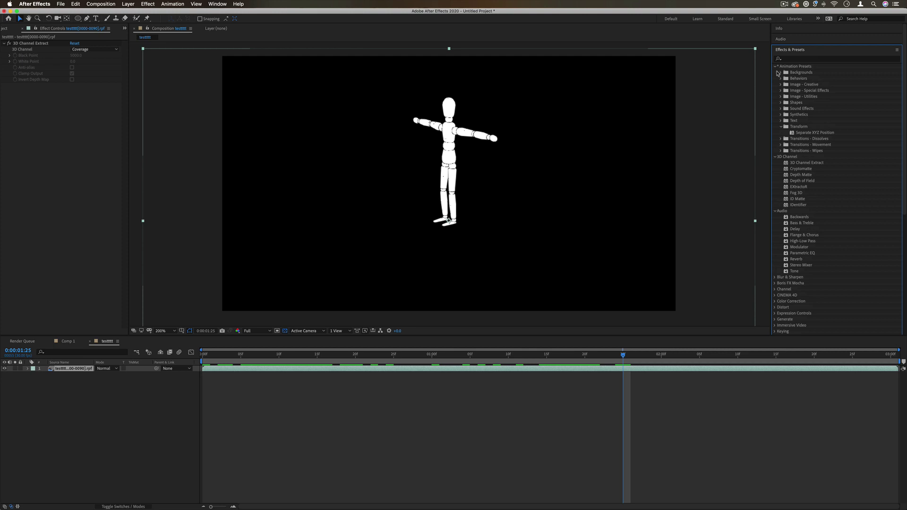
- Collapse the Animation Presets category and examine the effects listed under 3D Channel
{"action": "left_click", "coordinate": [775, 66]}
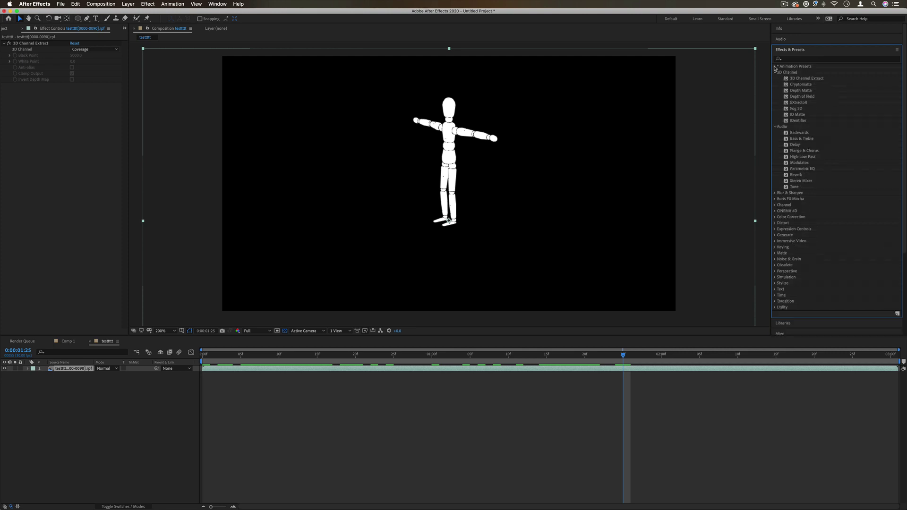
{"action": "left_click", "coordinate": [798, 80]}
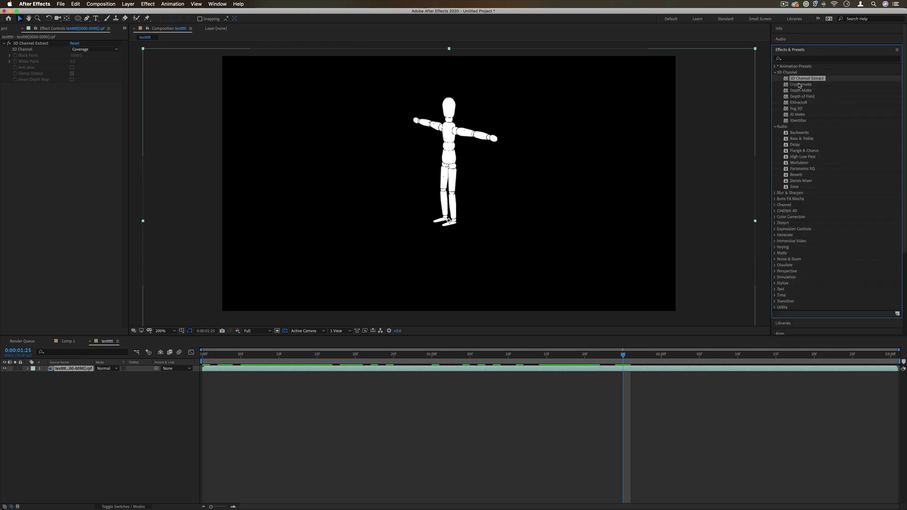
{"action": "left_click", "coordinate": [799, 120]}
{"action": "left_click", "coordinate": [793, 74]}
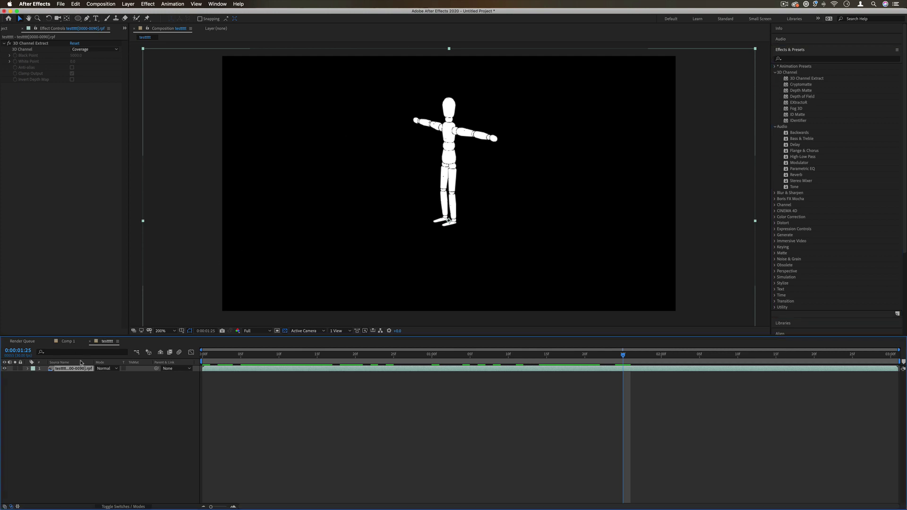
- Compare the mannequin layer with its 3D Channel Extract effect disabled and enabled
{"action": "left_click", "coordinate": [10, 44]}
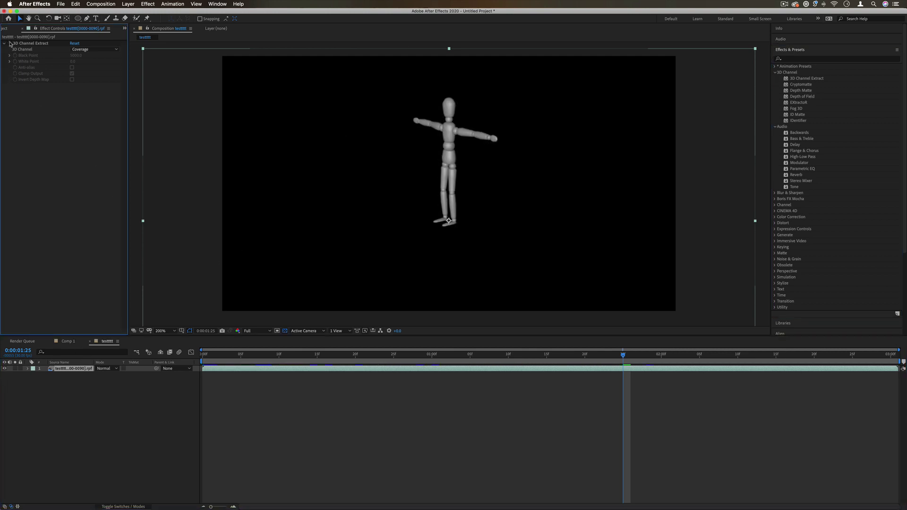
{"action": "left_click", "coordinate": [10, 44]}
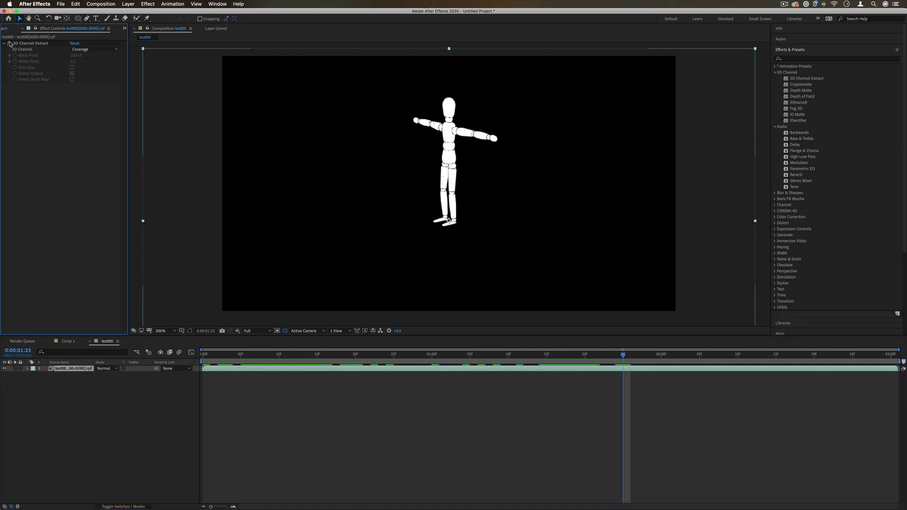
{"action": "left_click", "coordinate": [88, 369]}
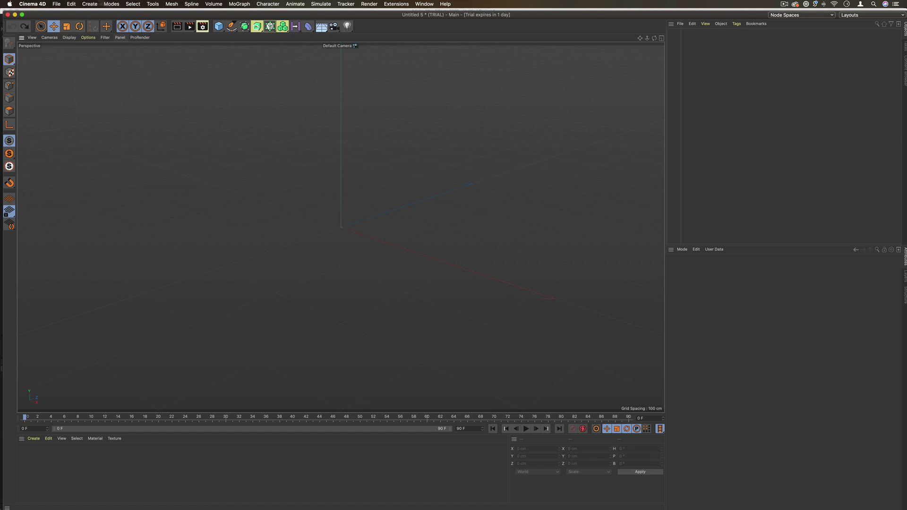
- In Cinema 4D, create a Figure primitive and move it to about X -42, Y -25, Z -54 cm
{"action": "left_click", "coordinate": [90, 4]}
{"action": "mouse_move", "coordinate": [118, 32]}
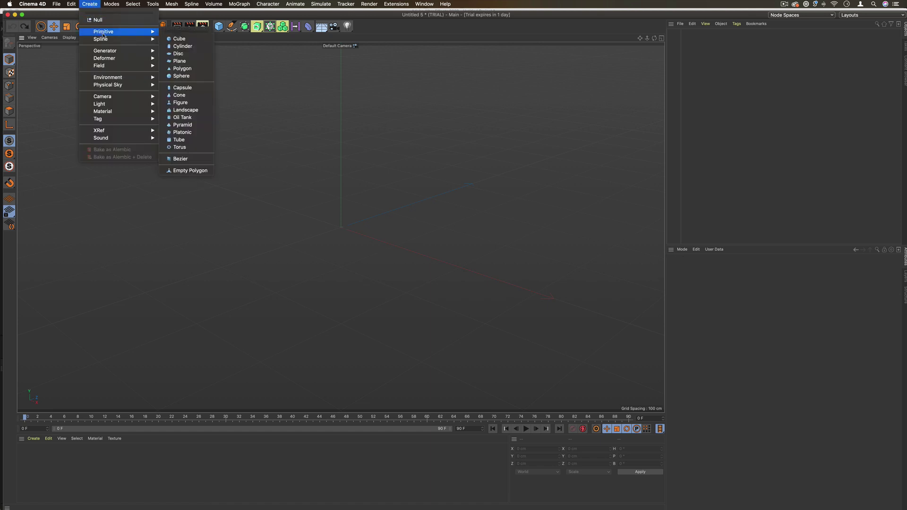
{"action": "left_click", "coordinate": [196, 103]}
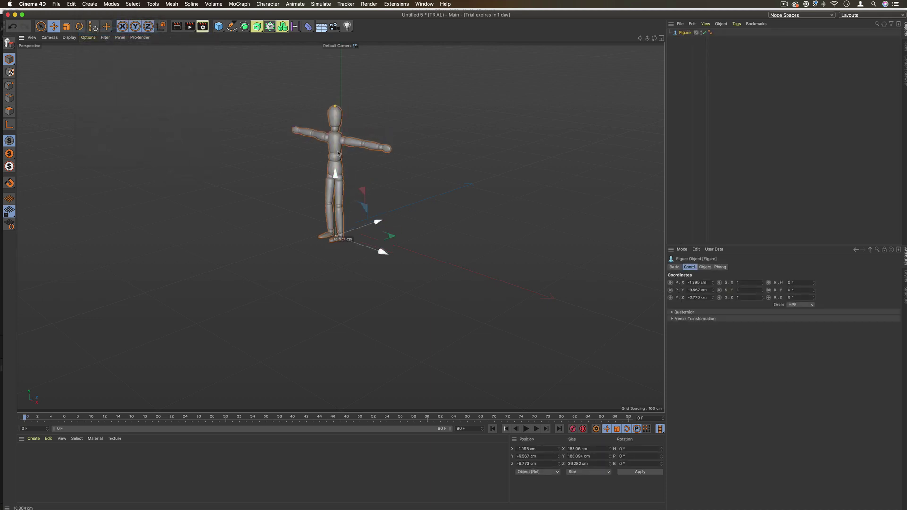
{"action": "left_click_drag", "start_coordinate": [338, 153], "coordinate": [295, 164]}
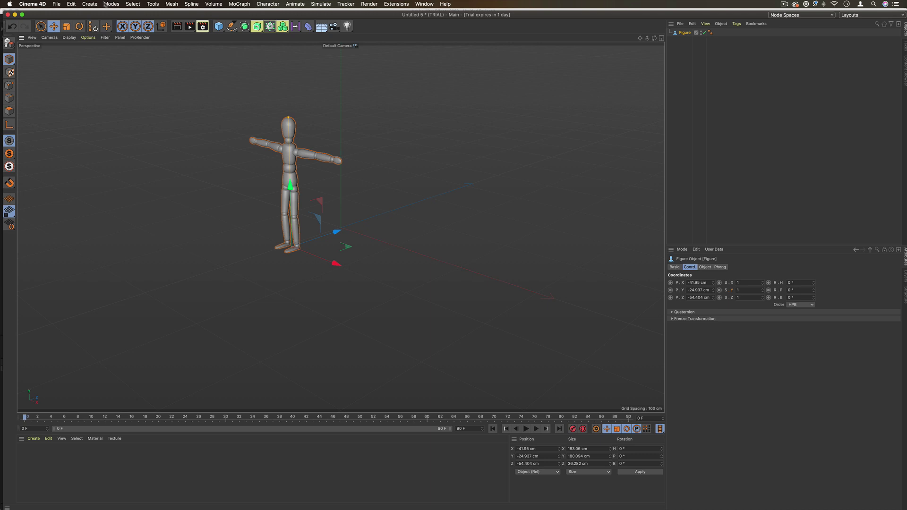
- Create a second Figure primitive and move it behind the first, to about X 39, Y 20, Z 46 cm
{"action": "left_click", "coordinate": [90, 4]}
{"action": "mouse_move", "coordinate": [139, 52]}
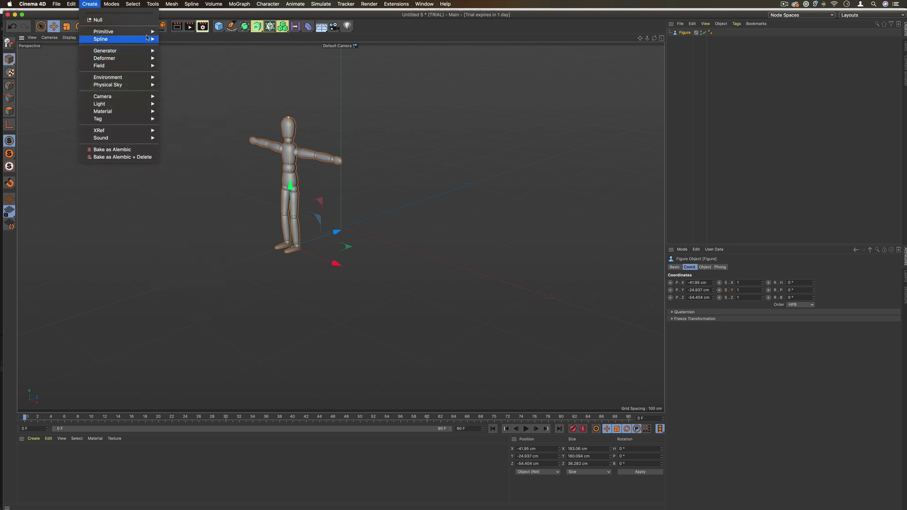
{"action": "mouse_move", "coordinate": [141, 32]}
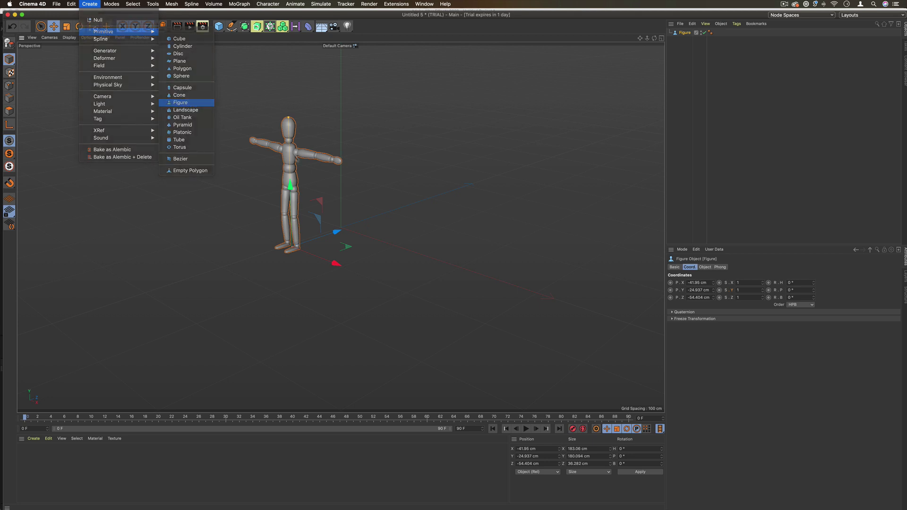
{"action": "left_click", "coordinate": [180, 103]}
{"action": "left_click_drag", "start_coordinate": [339, 165], "coordinate": [387, 120]}
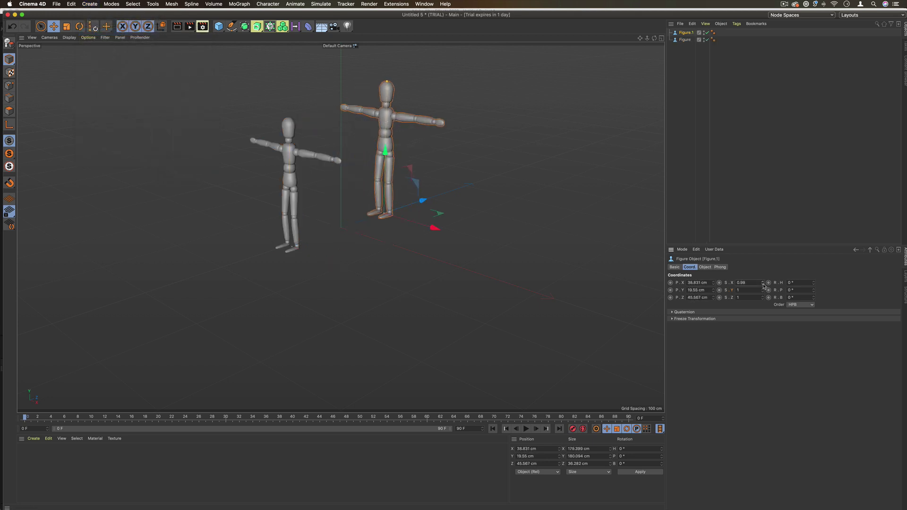
- Set the second figure's scale to 0.5 so it is half size
{"action": "left_click_drag", "start_coordinate": [746, 282], "coordinate": [719, 283]}
{"action": "type", "text": "0.5"}
{"action": "key", "text": "Return"}
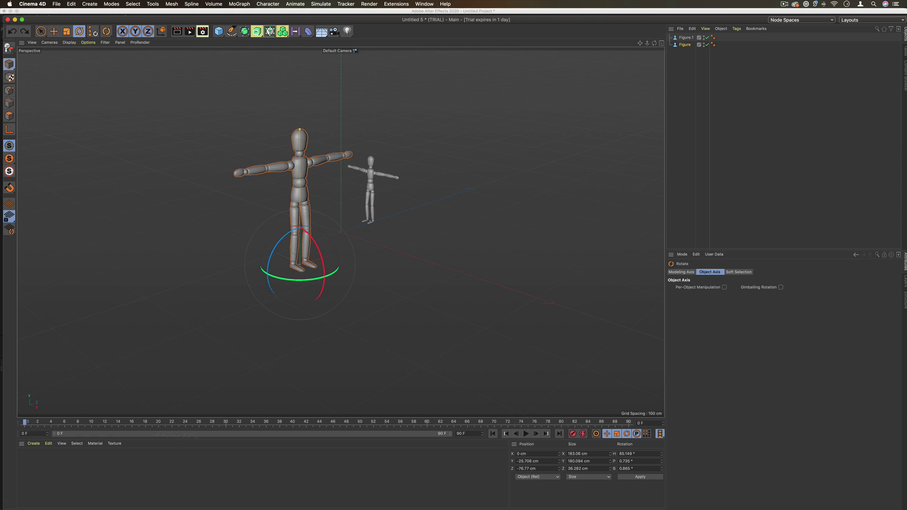
- Keyframe a rotation of the larger figure across frames 0 to 90 and preview the animation
{"action": "left_click", "coordinate": [572, 436]}
{"action": "left_click_drag", "start_coordinate": [31, 422], "coordinate": [631, 422]}
{"action": "left_click_drag", "start_coordinate": [303, 279], "coordinate": [239, 290]}
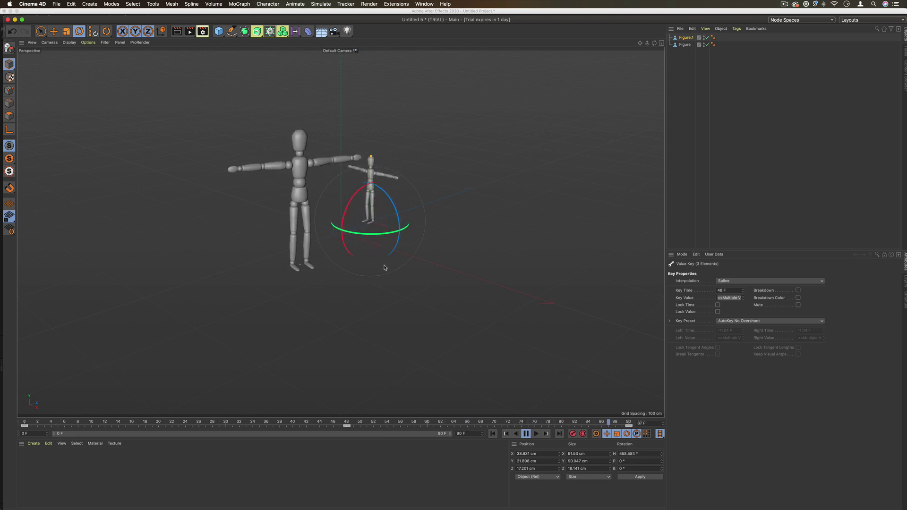
{"action": "key", "text": "F8"}
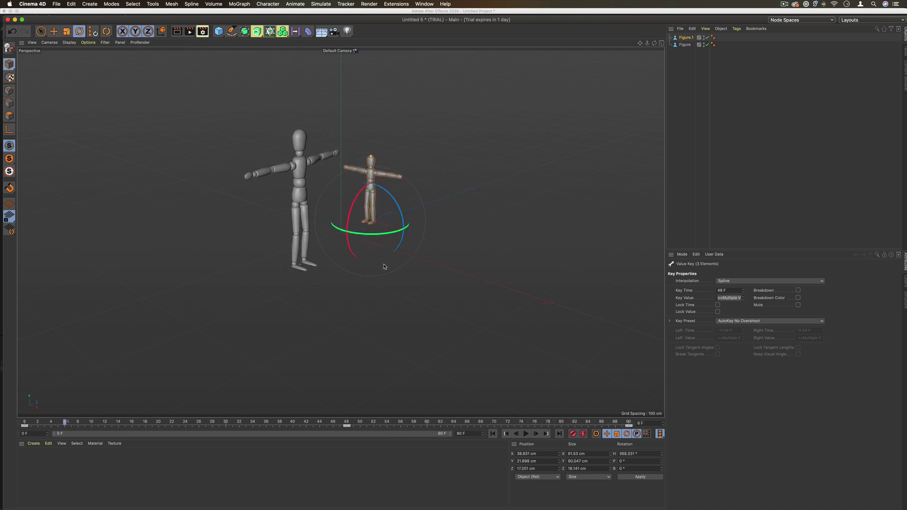
- Set the saved image format to RPF in the render settings
{"action": "left_click", "coordinate": [203, 33]}
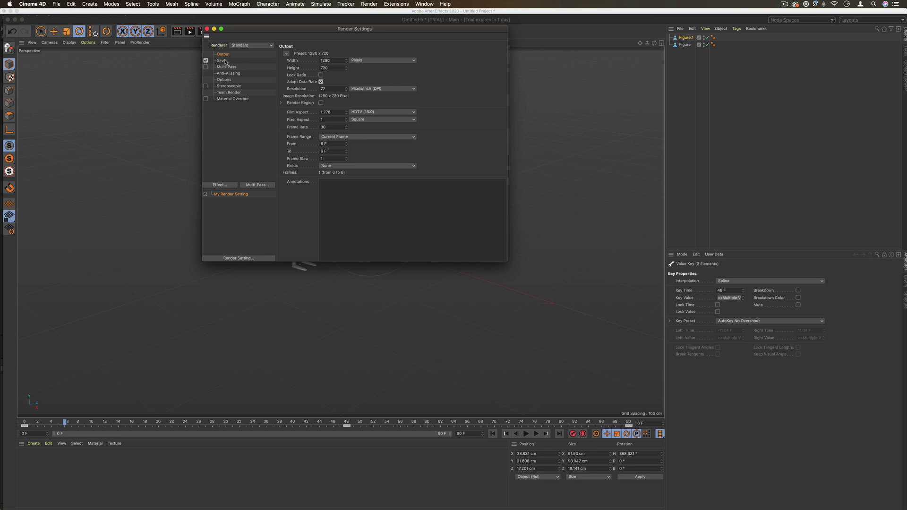
{"action": "left_click", "coordinate": [226, 62]}
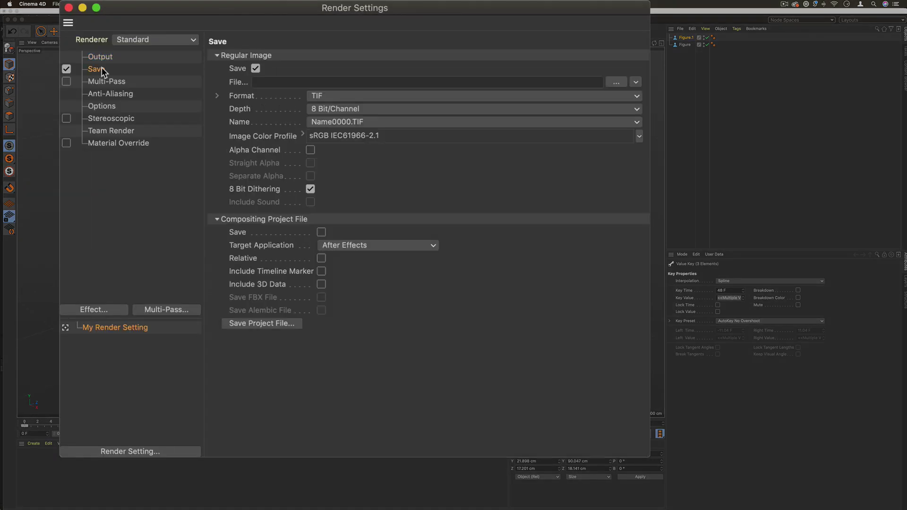
{"action": "left_click", "coordinate": [328, 96]}
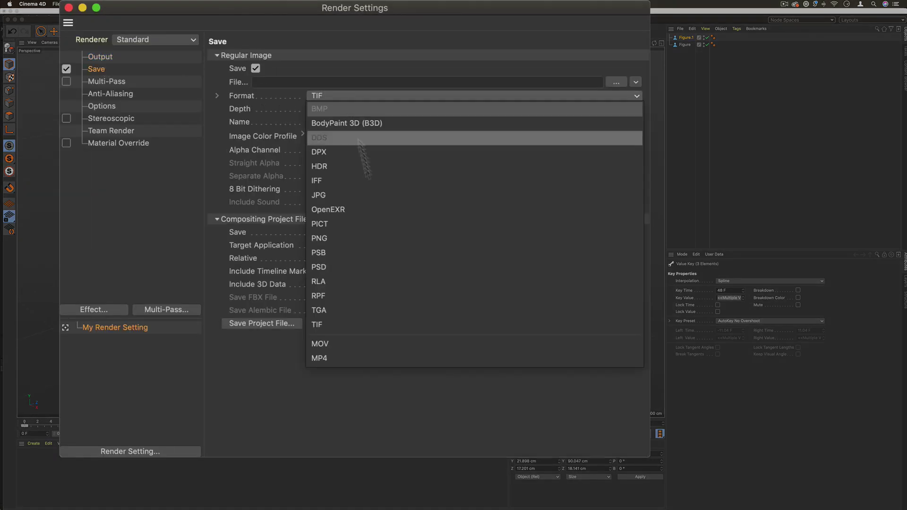
{"action": "left_click", "coordinate": [333, 296]}
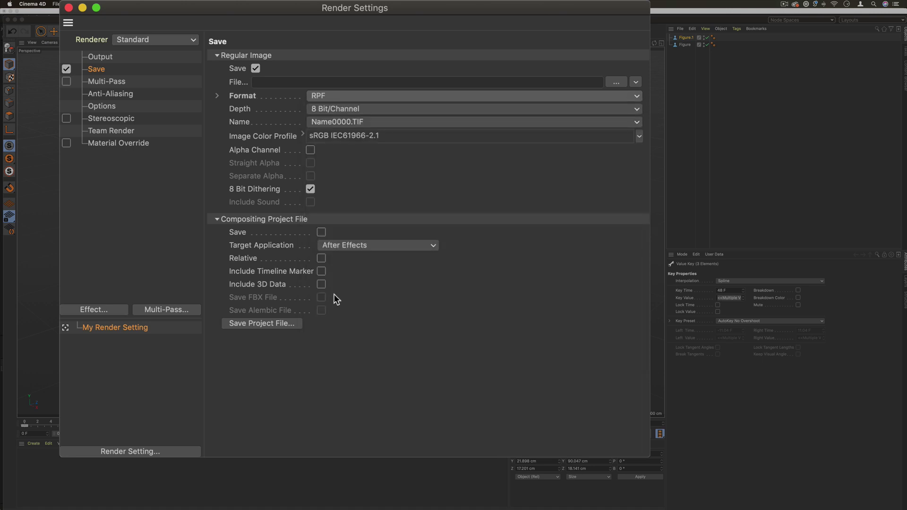
- Set the render output's frame range to All Frames
{"action": "left_click", "coordinate": [108, 57]}
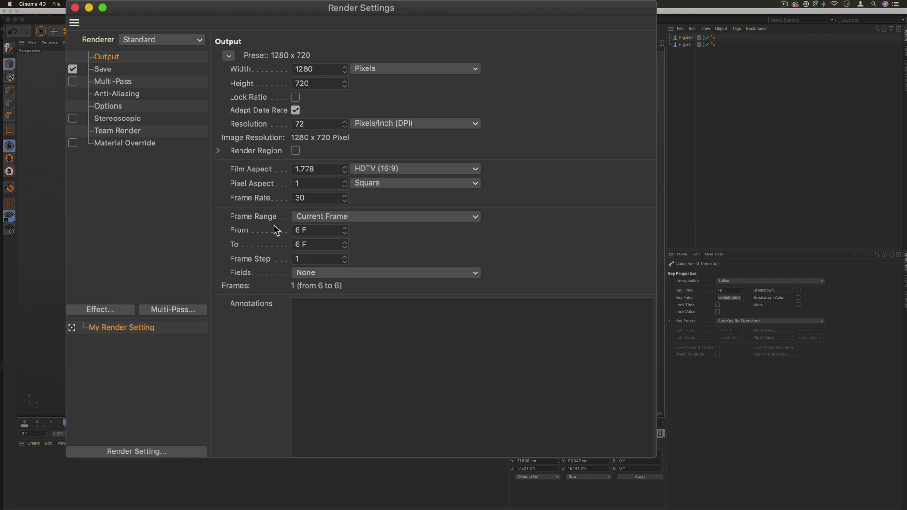
{"action": "left_click", "coordinate": [300, 218]}
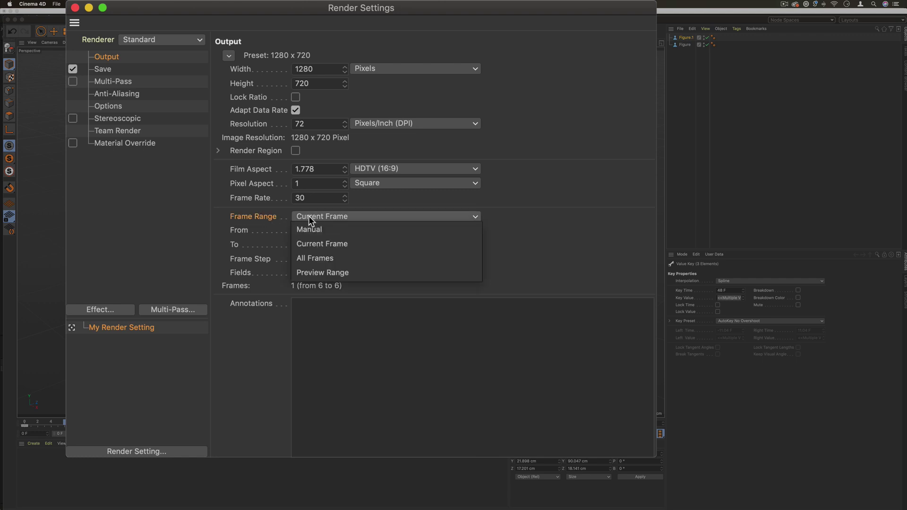
{"action": "left_click", "coordinate": [312, 258]}
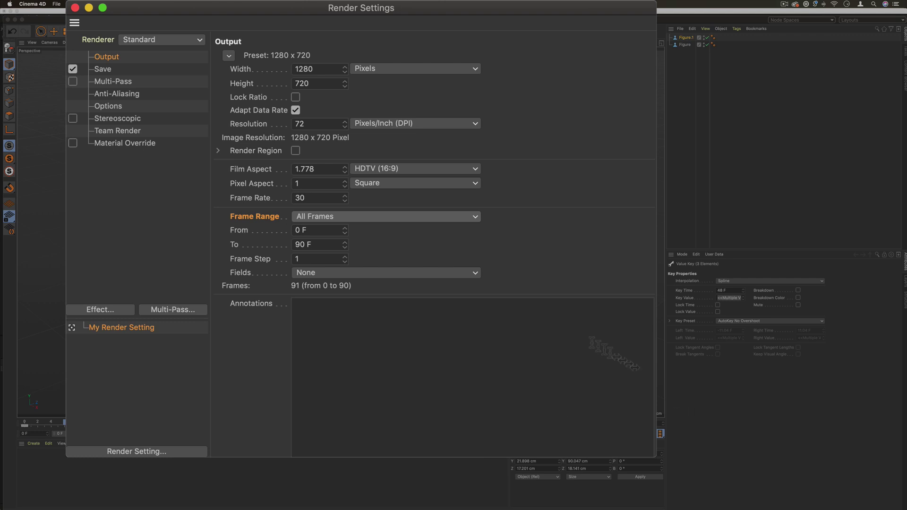
- Enable Include 3D Data in the save settings and set the output file to Test3d on the Desktop
{"action": "left_click", "coordinate": [113, 68]}
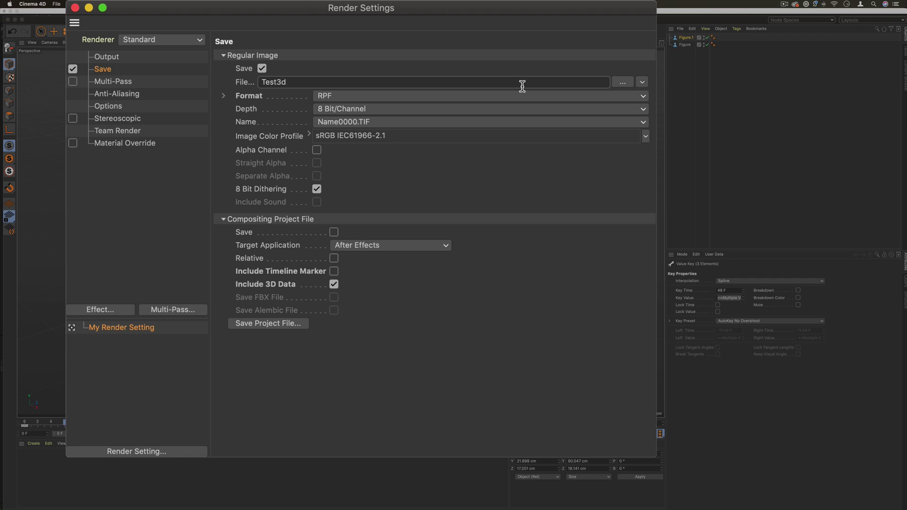
{"action": "left_click", "coordinate": [620, 83]}
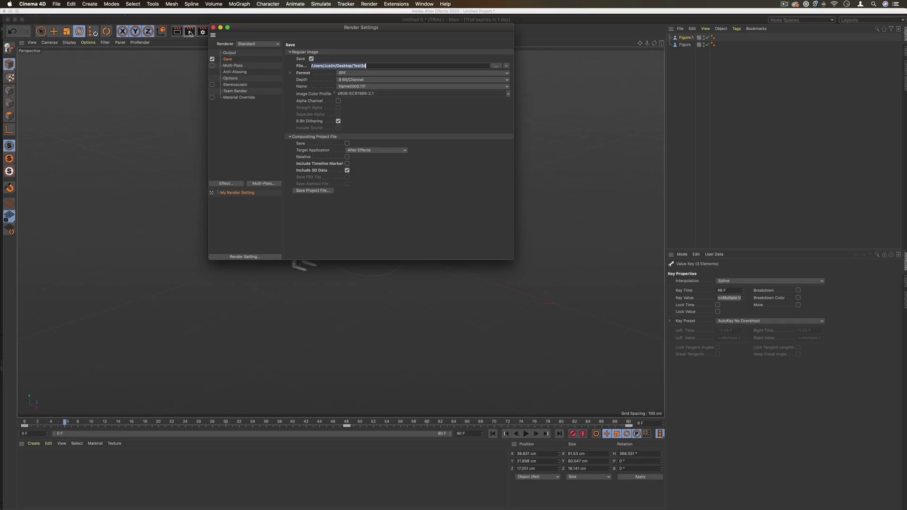
- Render the animation to the Picture Viewer and review the Test3d frames in its history
{"action": "left_click", "coordinate": [189, 31]}
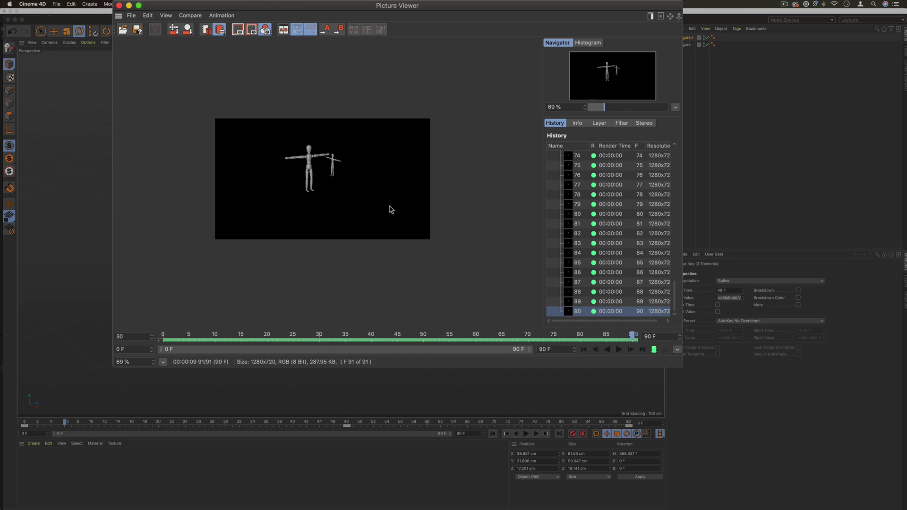
{"action": "scroll", "coordinate": [585, 309], "scroll_direction": "up", "scroll_amount": 20}
{"action": "scroll", "coordinate": [585, 309], "scroll_direction": "up", "scroll_amount": 2}
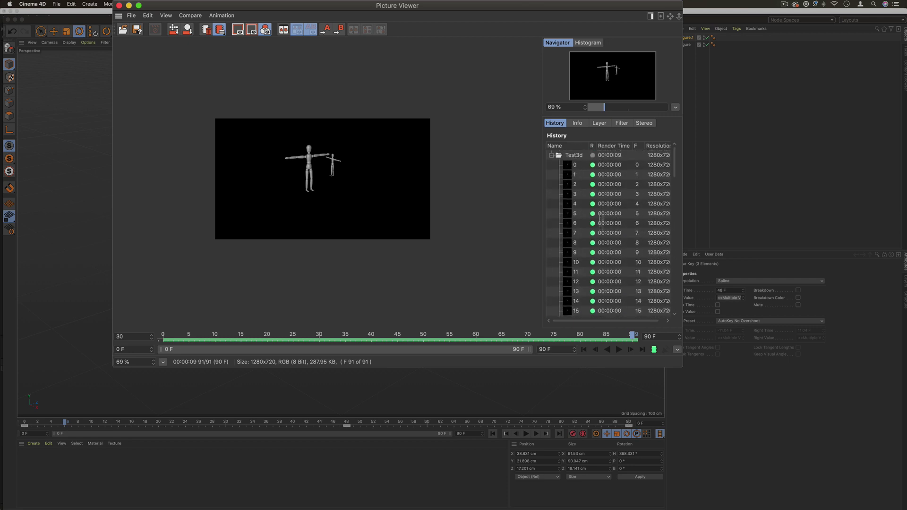
{"action": "left_click", "coordinate": [569, 156]}
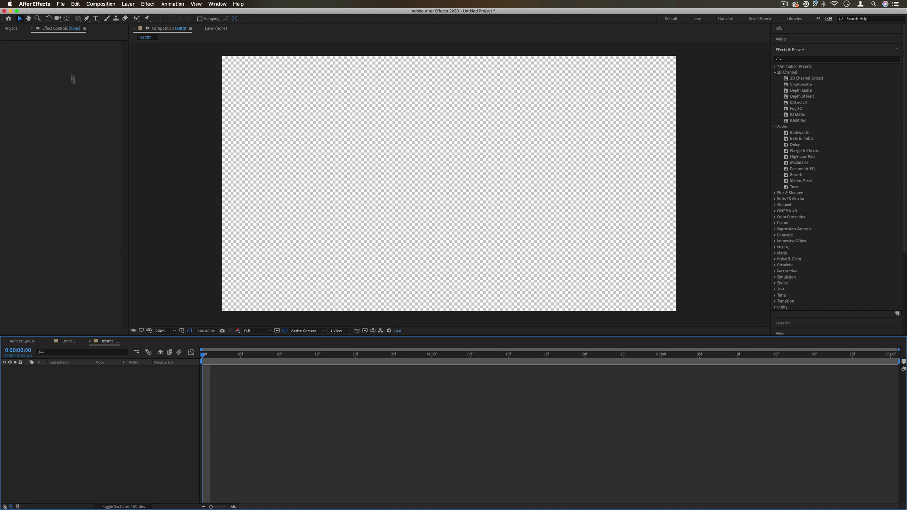
- In After Effects, import the rendered Test3d .rpf files from the Test3d folder as one RLA/RPF sequence
{"action": "left_click", "coordinate": [61, 4]}
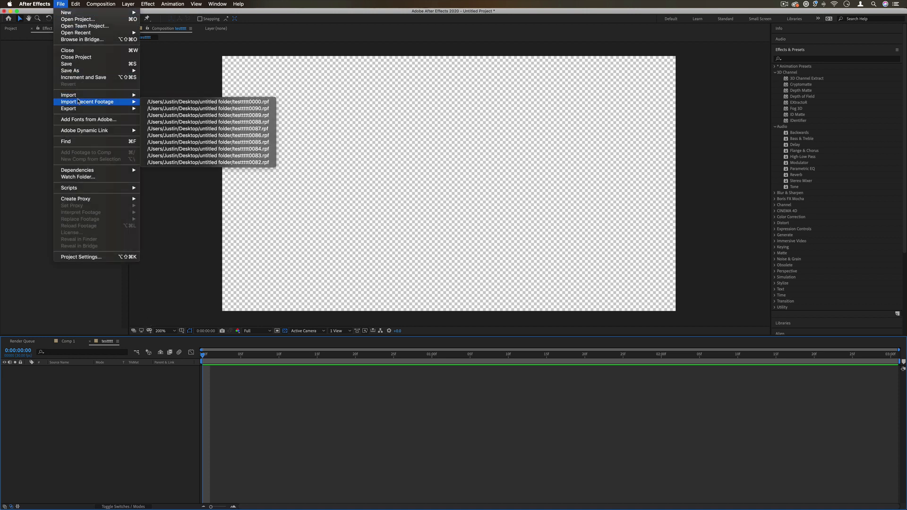
{"action": "mouse_move", "coordinate": [118, 96]}
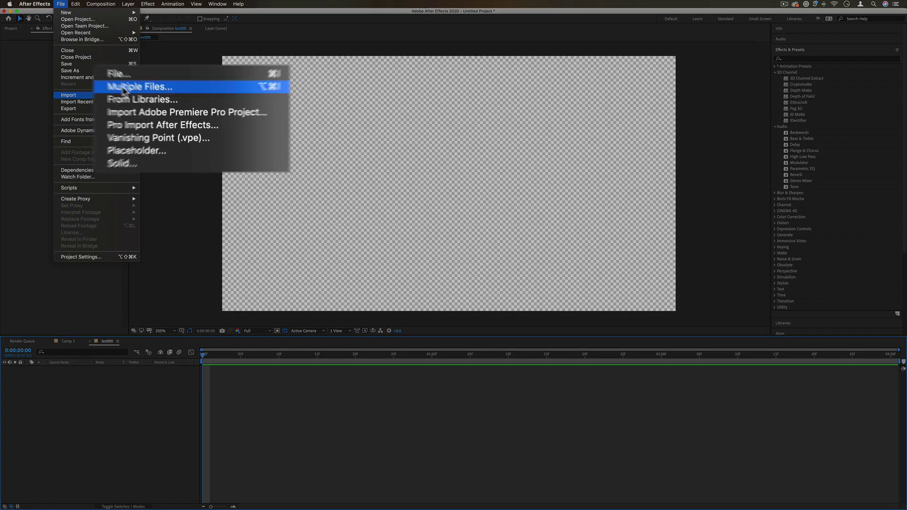
{"action": "left_click", "coordinate": [156, 102]}
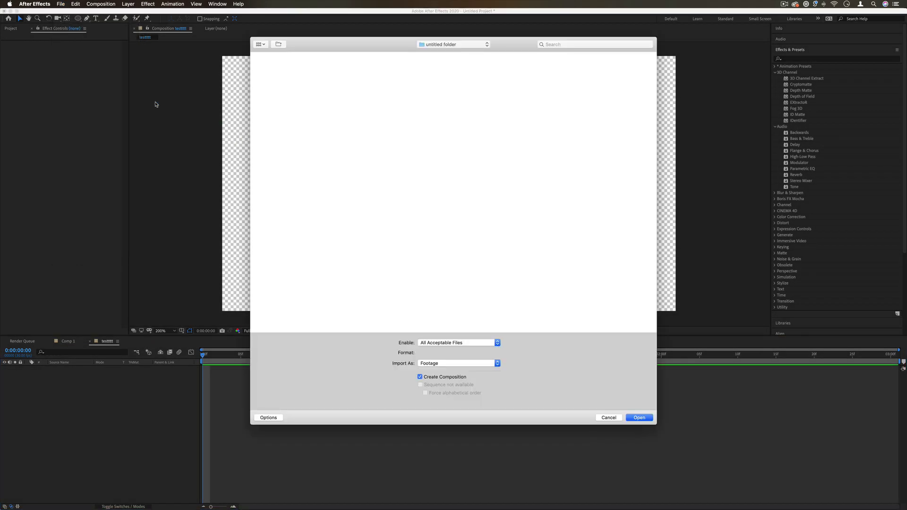
{"action": "left_click_drag", "start_coordinate": [255, 59], "coordinate": [543, 273]}
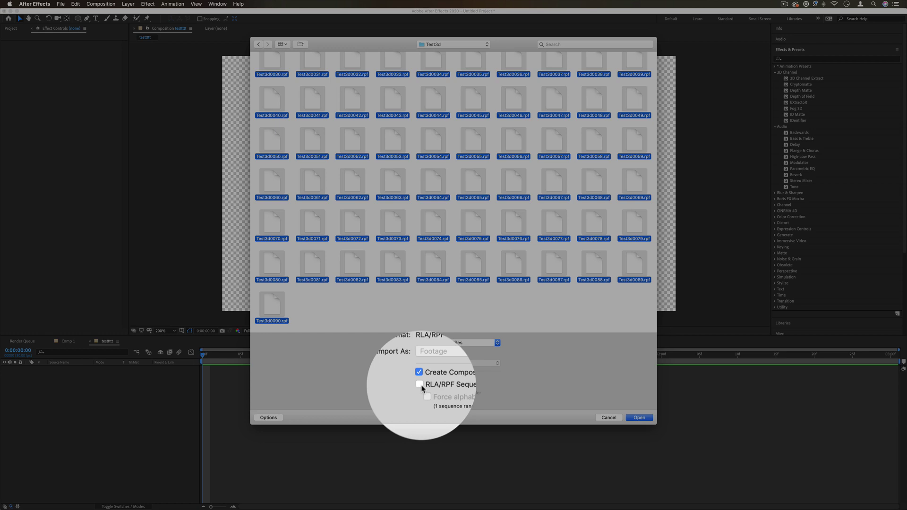
{"action": "left_click", "coordinate": [442, 385]}
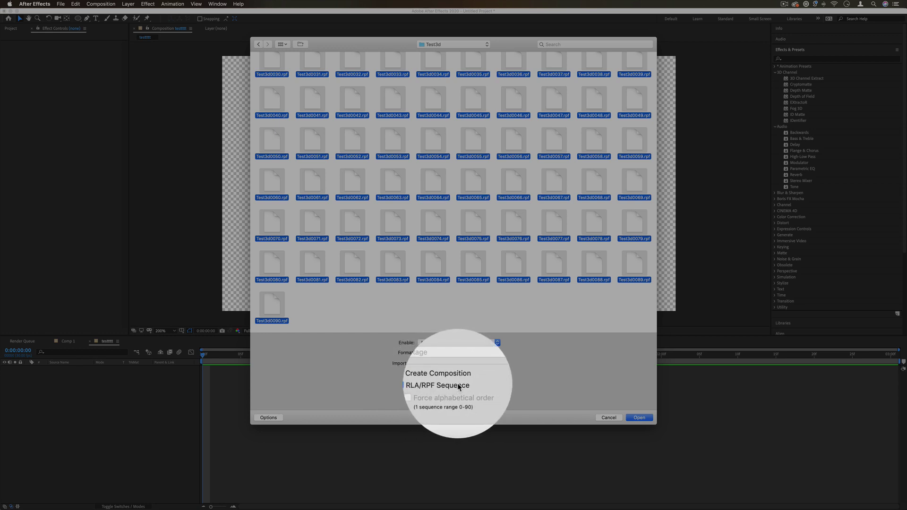
{"action": "key", "text": "Return"}
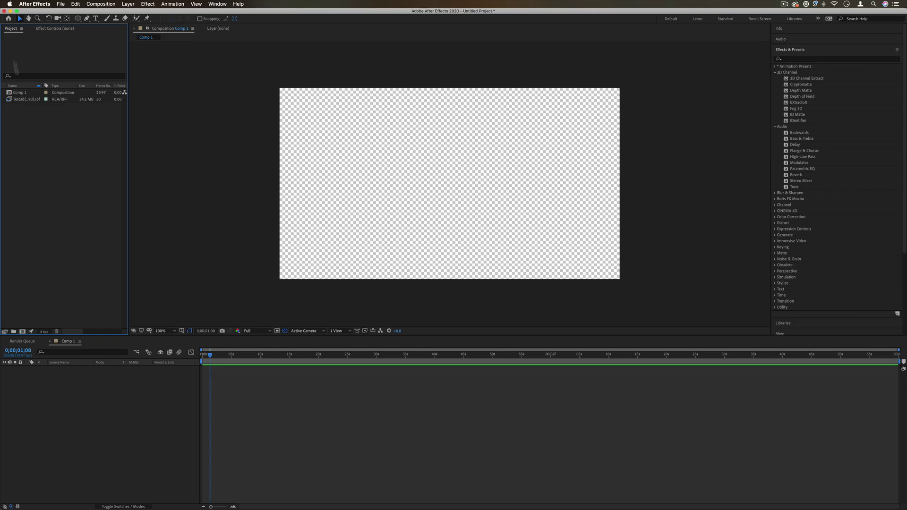
- Add the imported Test3d RPF sequence to the Comp 1 timeline as a layer
{"action": "left_click", "coordinate": [25, 99]}
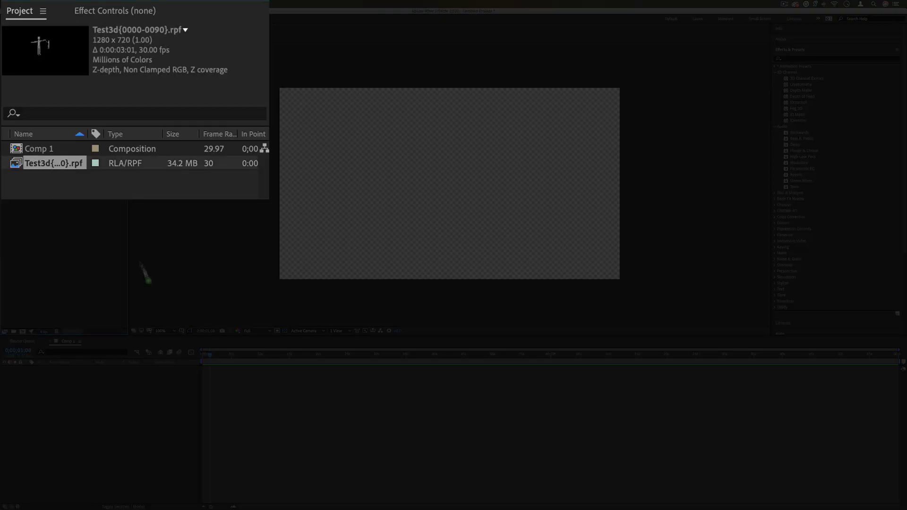
{"action": "left_click_drag", "start_coordinate": [145, 276], "coordinate": [105, 396]}
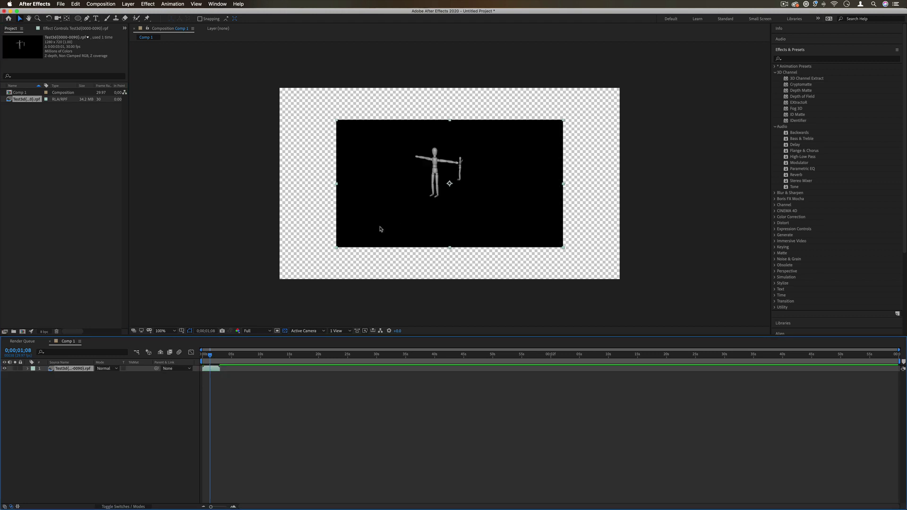
- Scale the Test3d layer up to cover the whole Comp 1 frame and return to the first frame
{"action": "left_click_drag", "start_coordinate": [337, 250], "coordinate": [269, 288]}
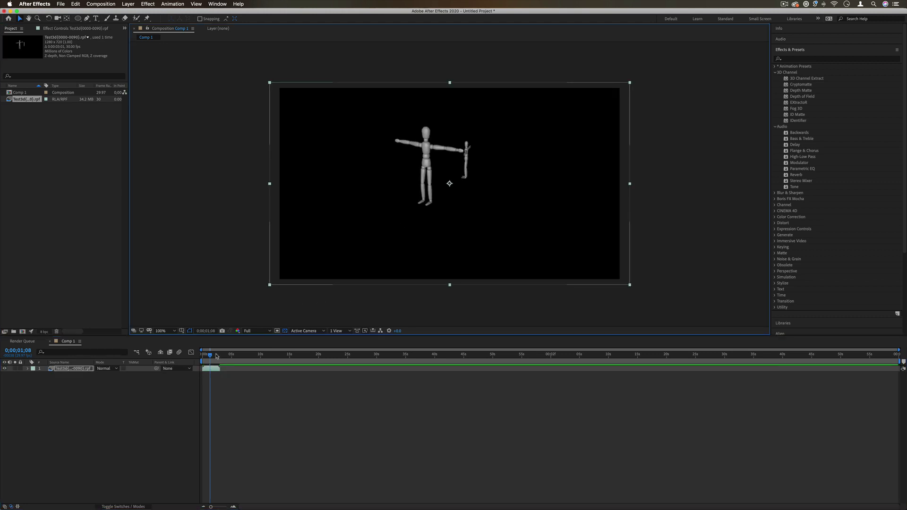
{"action": "left_click_drag", "start_coordinate": [216, 356], "coordinate": [203, 356]}
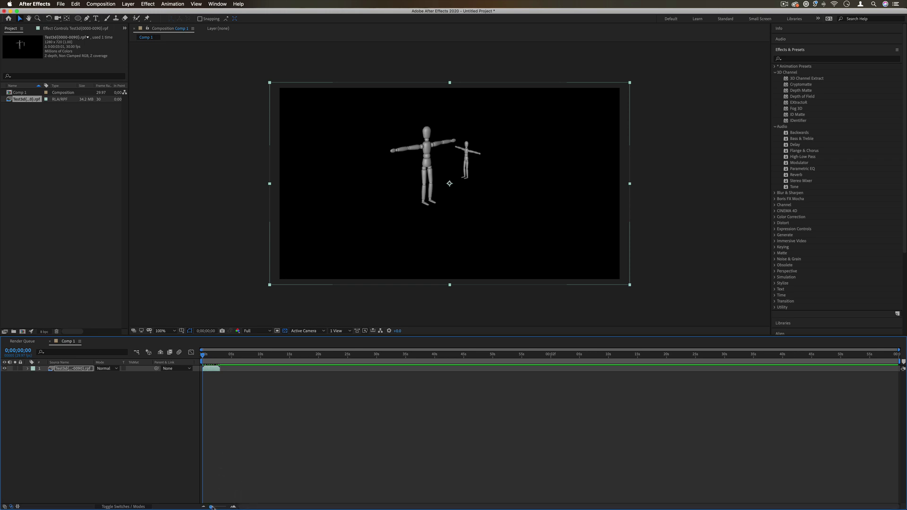
{"action": "left_click_drag", "start_coordinate": [211, 506], "coordinate": [222, 507]}
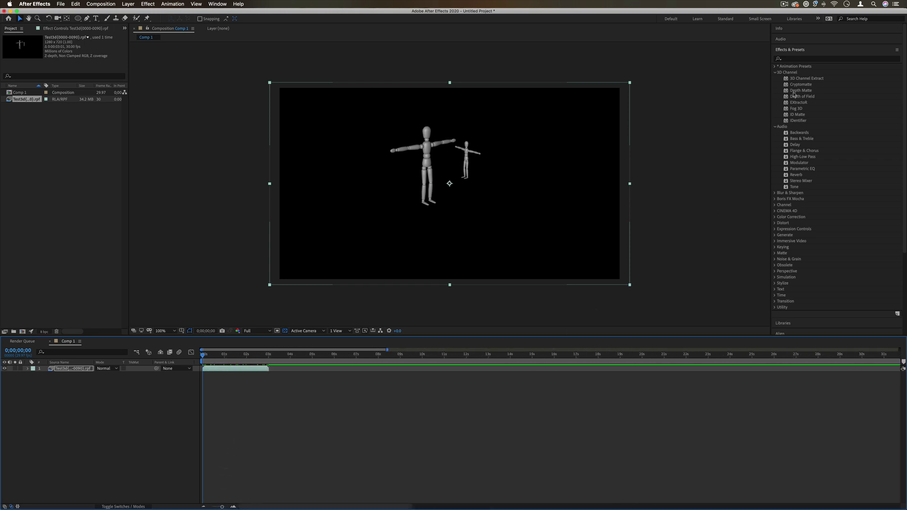
- Apply 3D Channel Extract to the Test3d layer using Z-Depth, with Black Point -6000, White Point -20600 and the depth map inverted
{"action": "left_click", "coordinate": [791, 73]}
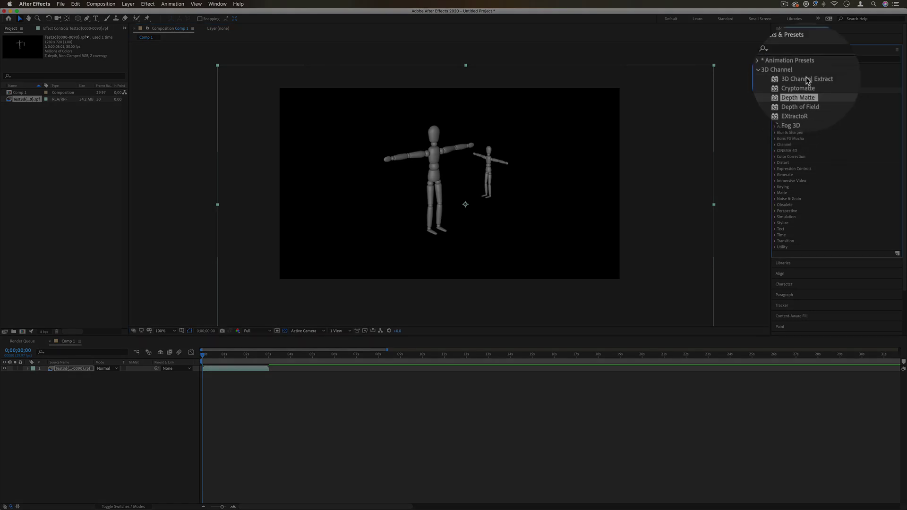
{"action": "left_click_drag", "start_coordinate": [149, 344], "coordinate": [87, 370]}
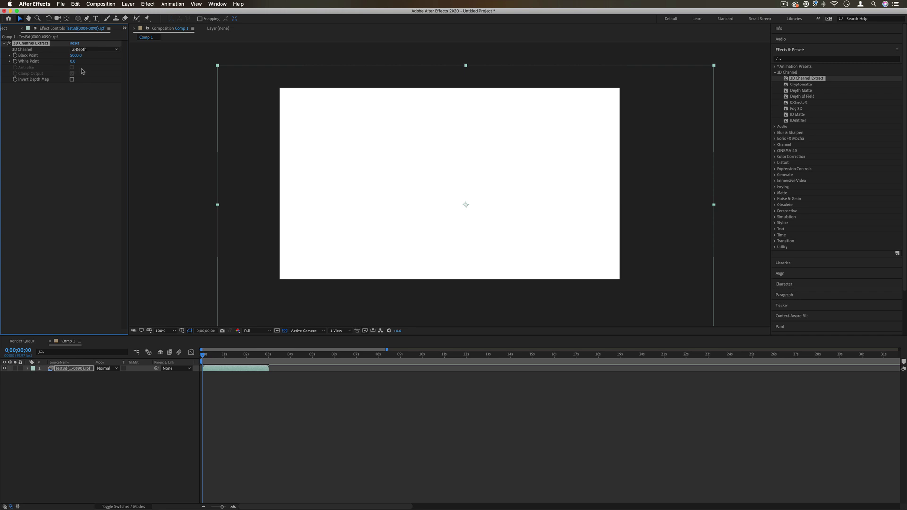
{"action": "left_click_drag", "start_coordinate": [73, 61], "coordinate": [97, 73]}
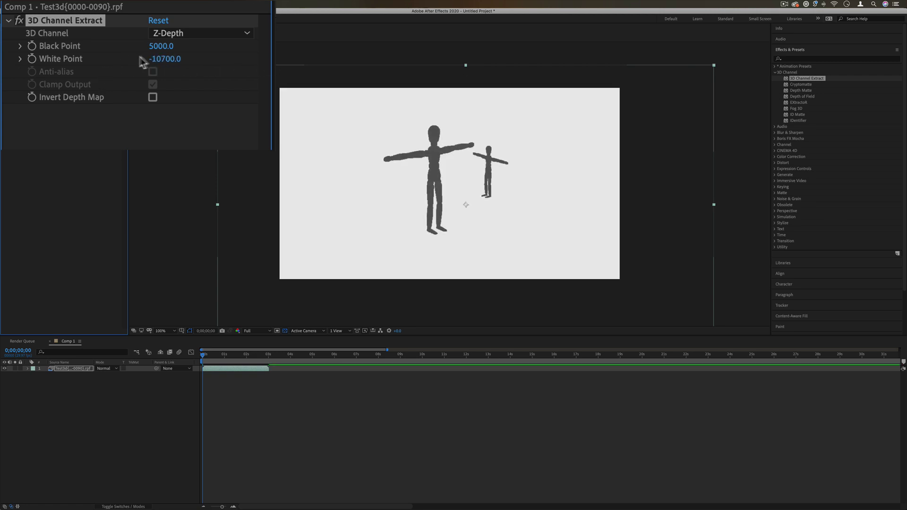
{"action": "left_click_drag", "start_coordinate": [166, 46], "coordinate": [100, 57]}
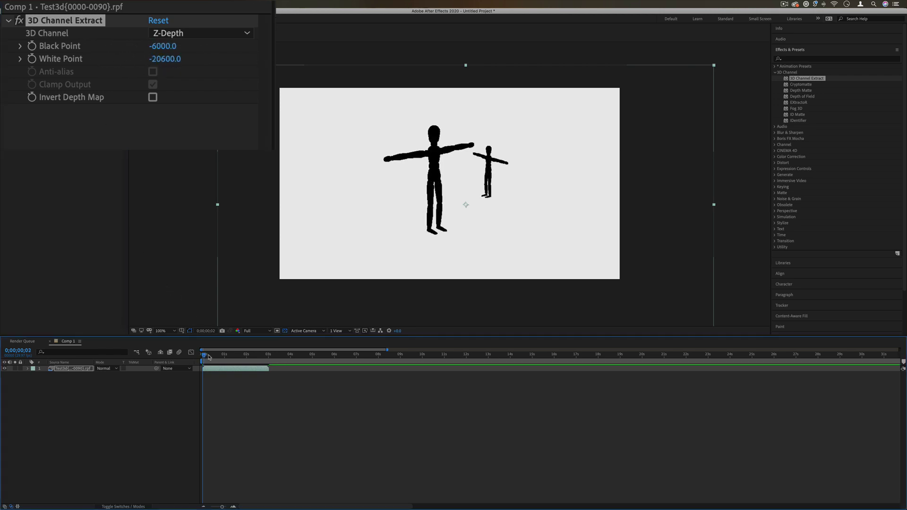
{"action": "left_click_drag", "start_coordinate": [204, 356], "coordinate": [230, 356]}
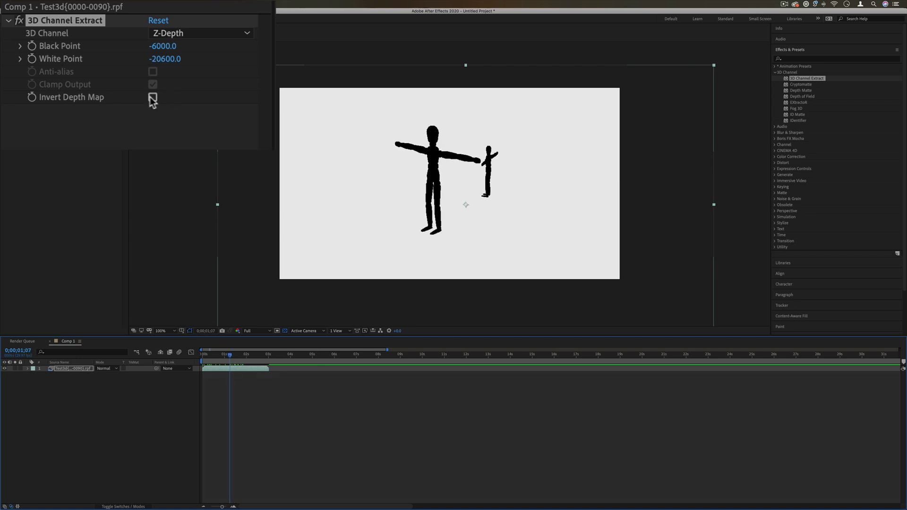
{"action": "left_click", "coordinate": [153, 97]}
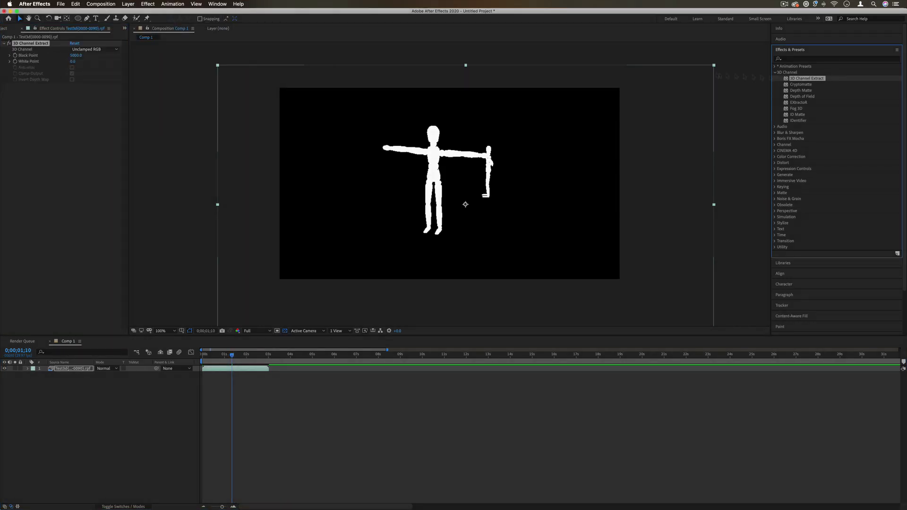
- Try the Object ID, Texture UV and Unclamped RGB channels in the 3D Channel Extract effect
{"action": "left_click", "coordinate": [90, 50]}
{"action": "left_click", "coordinate": [92, 63]}
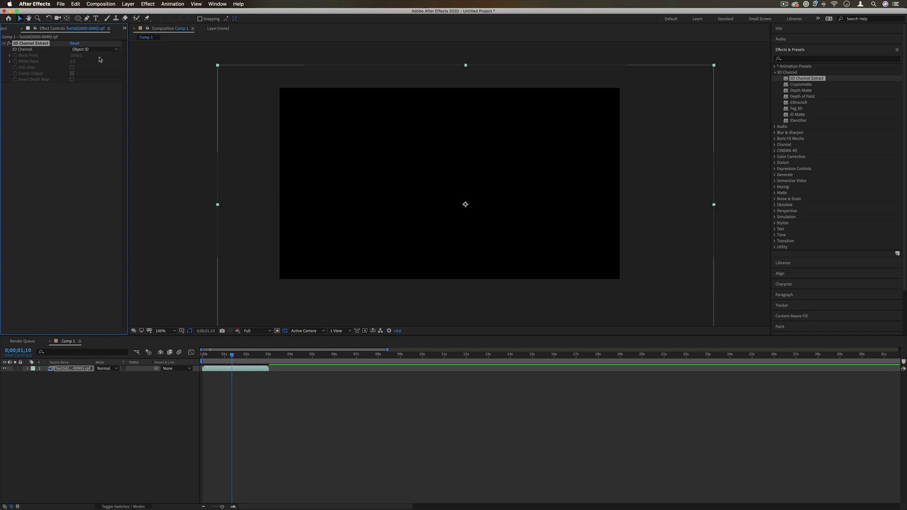
{"action": "left_click", "coordinate": [95, 50]}
{"action": "left_click", "coordinate": [100, 70]}
{"action": "left_click", "coordinate": [94, 49]}
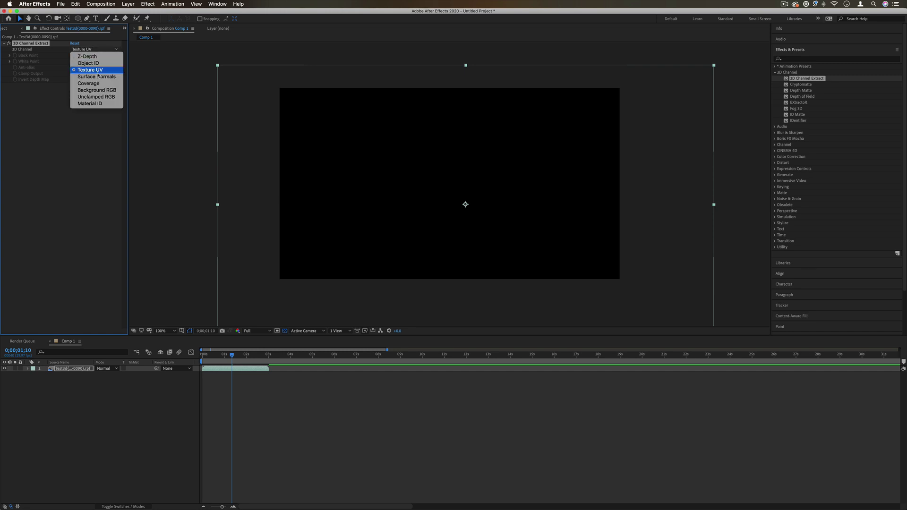
{"action": "left_click", "coordinate": [96, 96]}
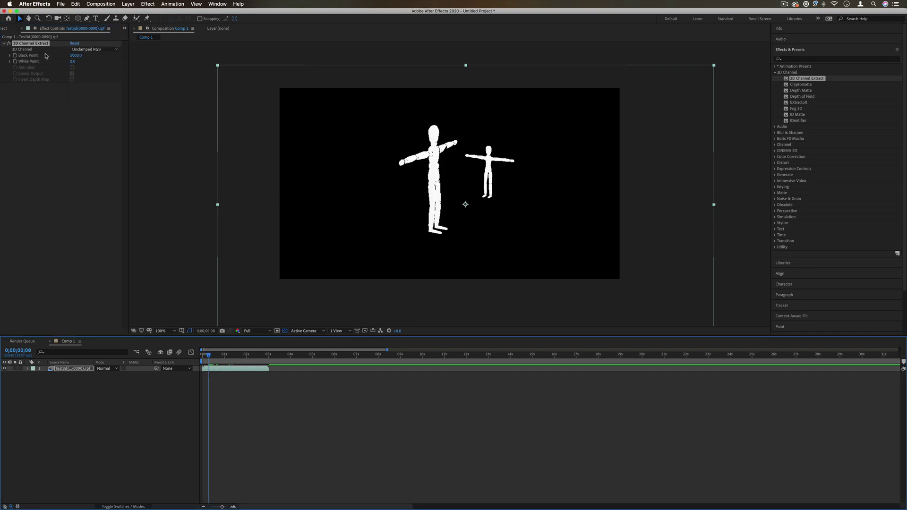
{"action": "left_click", "coordinate": [95, 49]}
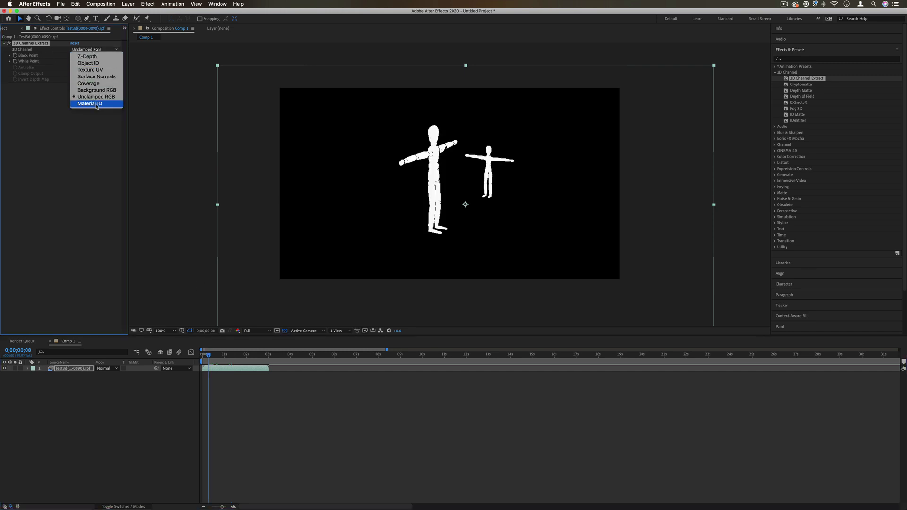
{"action": "left_click", "coordinate": [203, 110]}
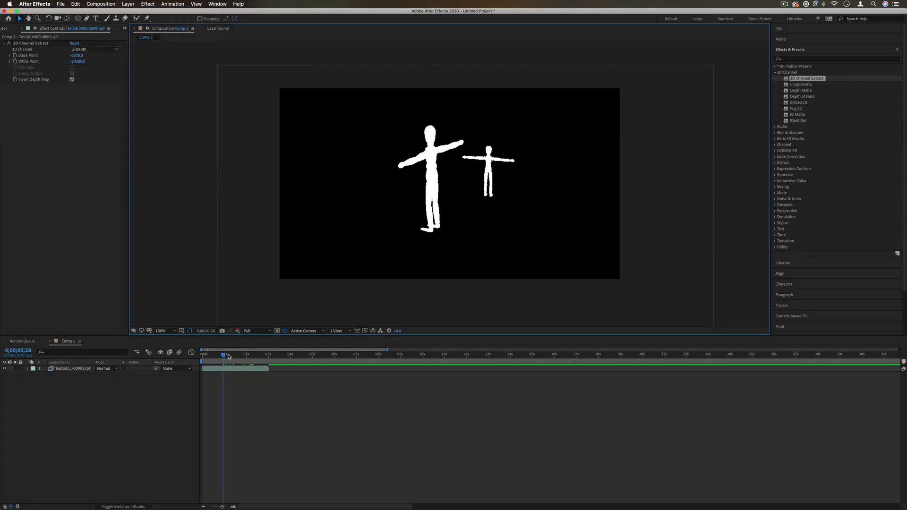
- Play back the inverted Z-Depth result of the Test3d layer from the first frame
{"action": "mouse_move", "coordinate": [228, 357]}
{"action": "left_mouse_down"}
{"action": "mouse_move", "coordinate": [256, 356]}
{"action": "mouse_move", "coordinate": [204, 356]}
{"action": "mouse_move", "coordinate": [214, 358]}
{"action": "left_mouse_up"}
{"action": "left_click", "coordinate": [774, 163]}
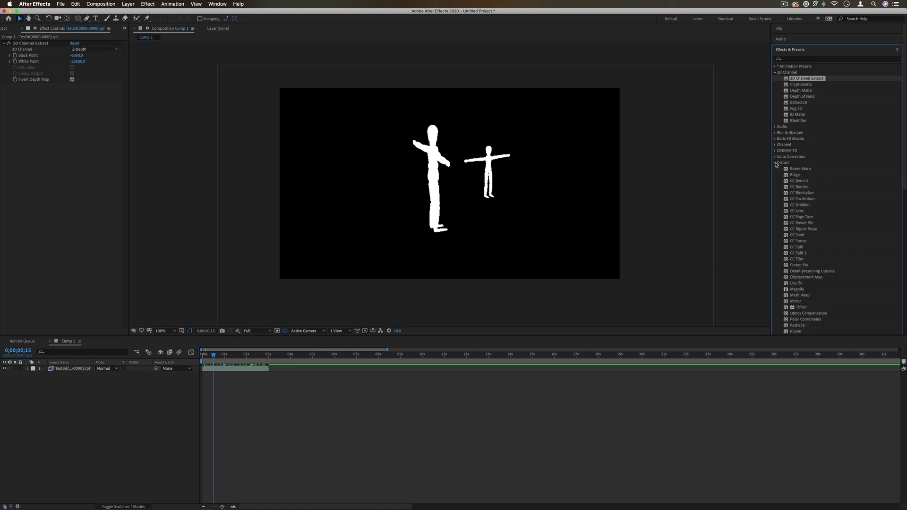
{"action": "left_click", "coordinate": [775, 163]}
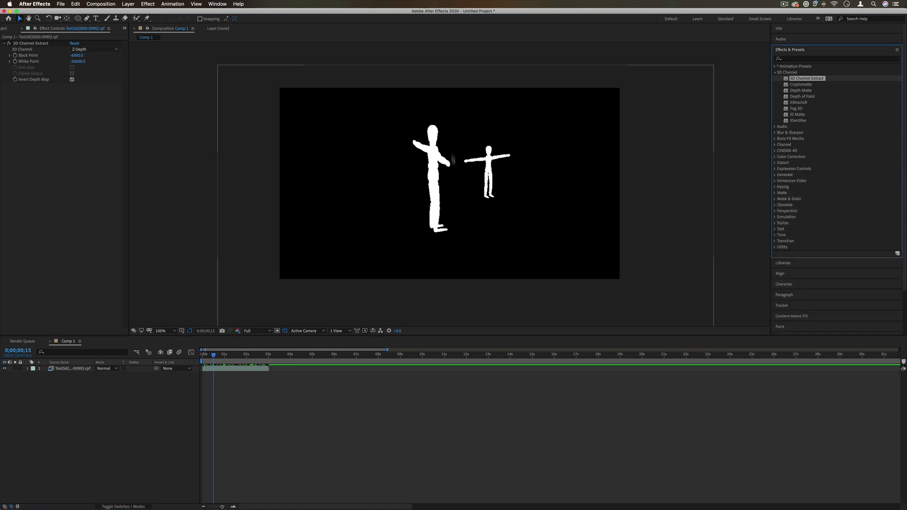
{"action": "mouse_move", "coordinate": [213, 356]}
{"action": "left_mouse_down"}
{"action": "mouse_move", "coordinate": [234, 356]}
{"action": "mouse_move", "coordinate": [203, 356]}
{"action": "left_mouse_up"}
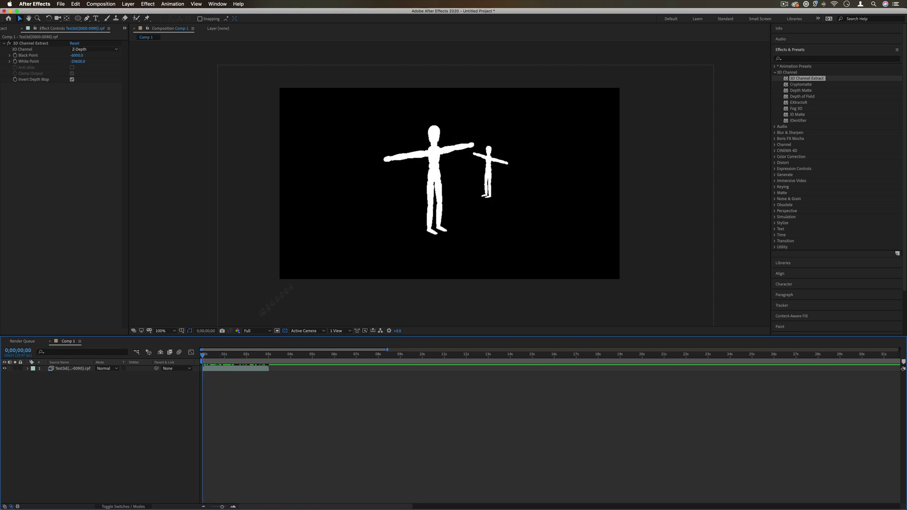
{"action": "key", "text": "space"}
- Replace 3D Channel Extract with the Cryptomatte effect on the Test3d layer and try to choose its layer
{"action": "left_click", "coordinate": [43, 44]}
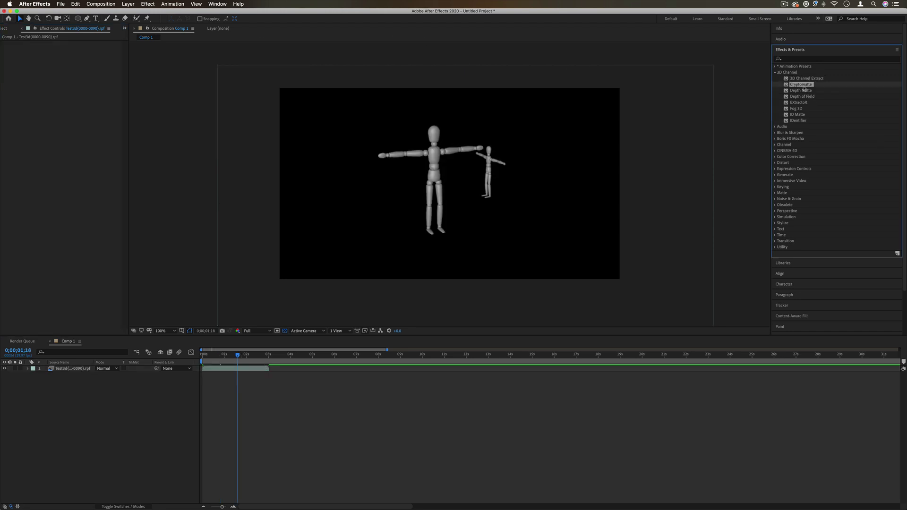
{"action": "left_click_drag", "start_coordinate": [801, 85], "coordinate": [79, 370]}
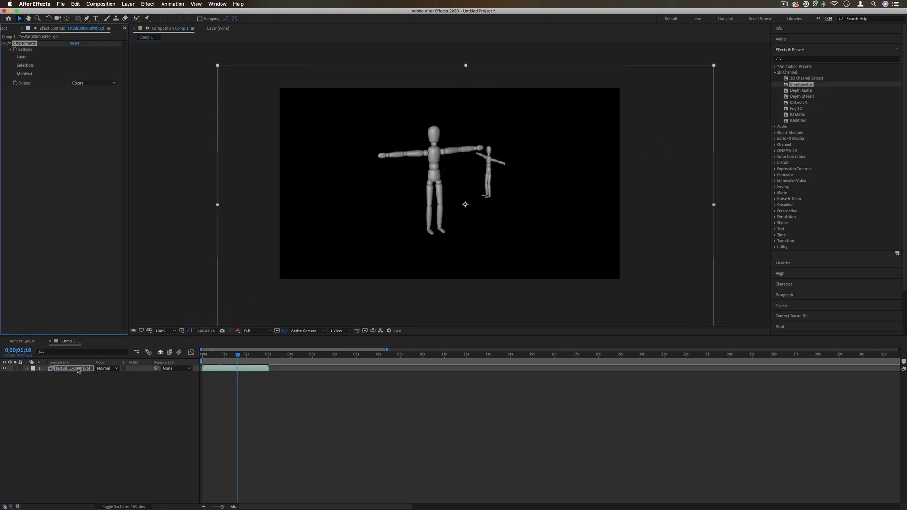
{"action": "left_click", "coordinate": [84, 373]}
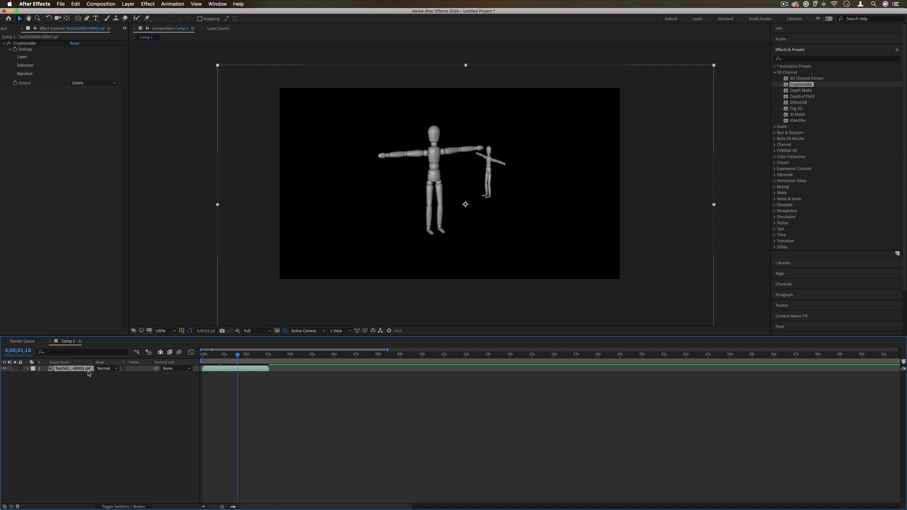
{"action": "left_click", "coordinate": [23, 59]}
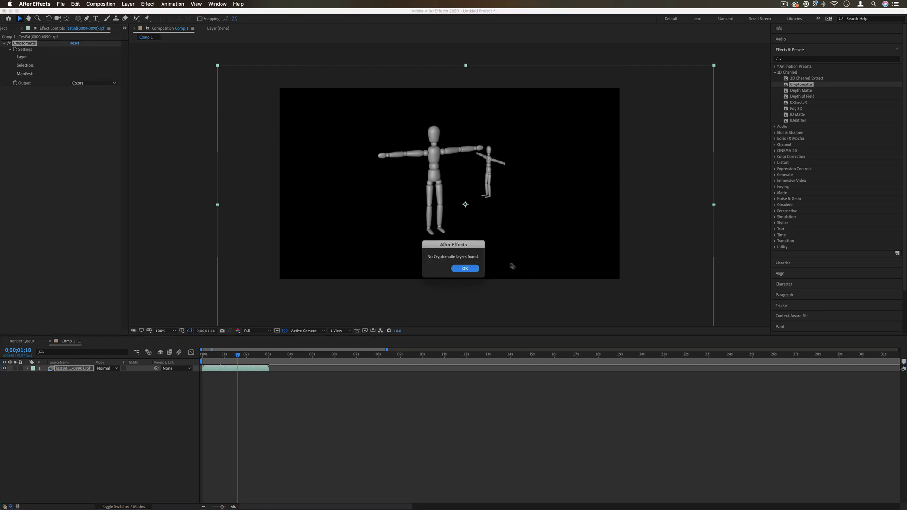
{"action": "left_click", "coordinate": [461, 269]}
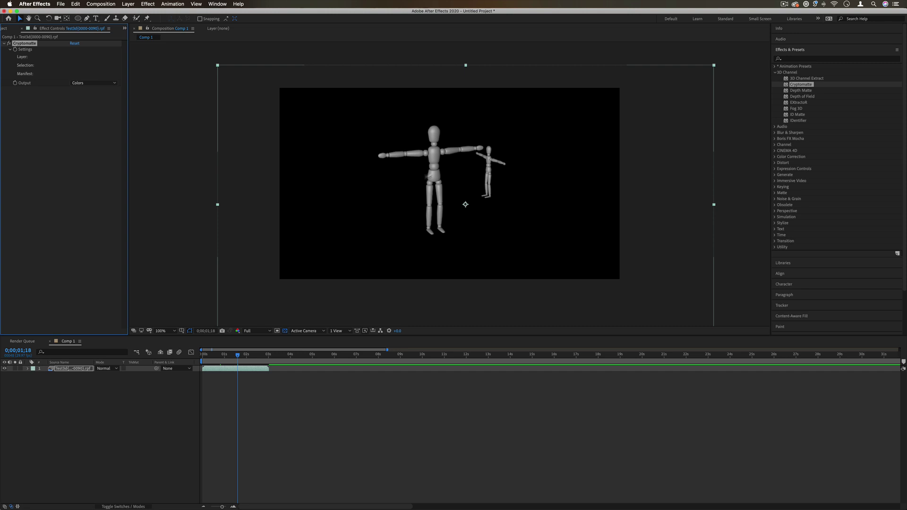
- Replace Cryptomatte with the Depth Matte effect on the Test3d layer, setting Depth to -1030 and Feather to 1420
{"action": "left_click", "coordinate": [803, 90]}
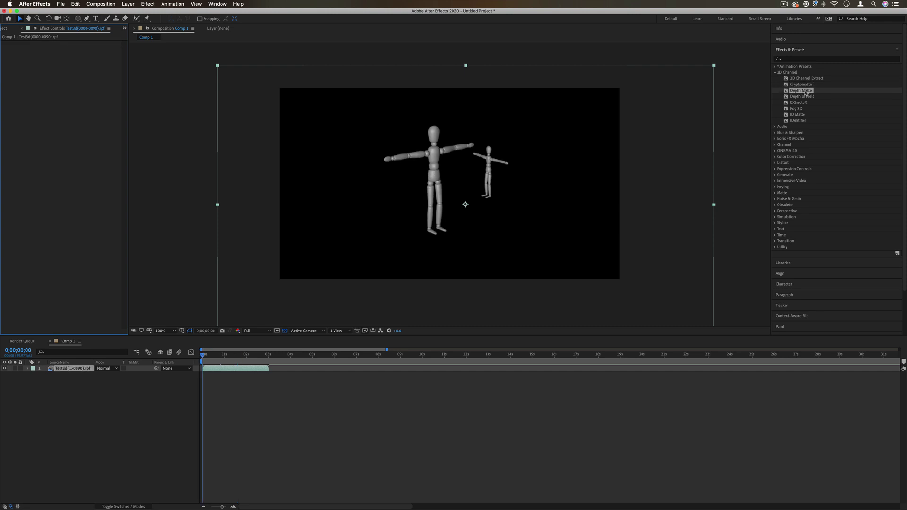
{"action": "left_click_drag", "start_coordinate": [806, 93], "coordinate": [74, 369]}
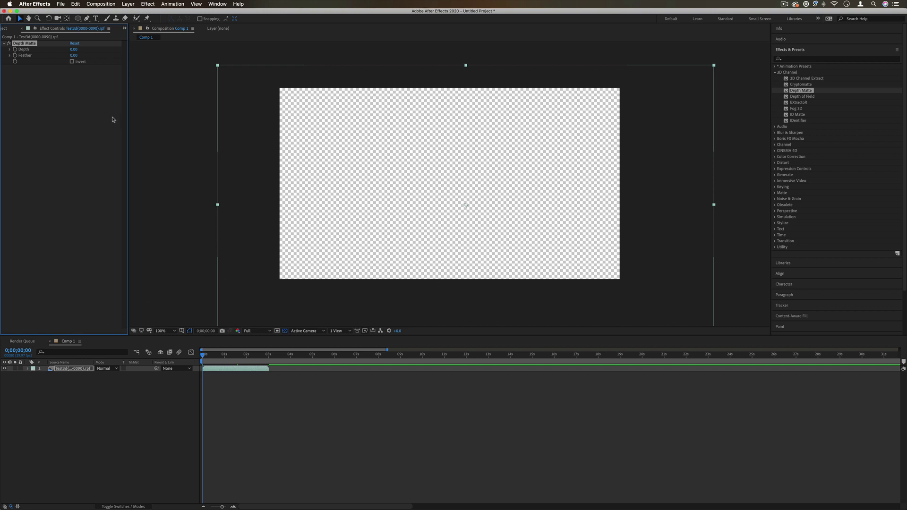
{"action": "left_click_drag", "start_coordinate": [74, 50], "coordinate": [7, 60]}
{"action": "left_click_drag", "start_coordinate": [162, 57], "coordinate": [111, 53]}
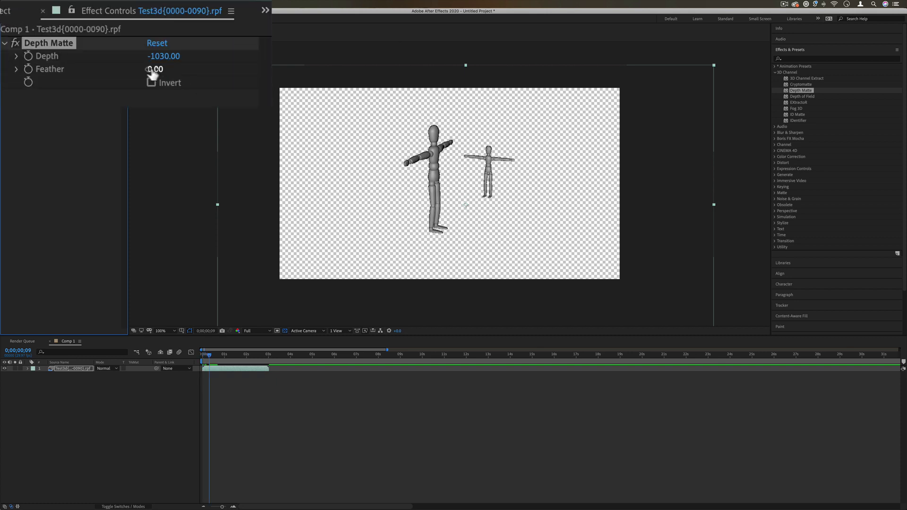
{"action": "mouse_move", "coordinate": [151, 69]}
{"action": "left_mouse_down"}
{"action": "mouse_move", "coordinate": [131, 61]}
{"action": "mouse_move", "coordinate": [137, 65]}
{"action": "left_mouse_up"}
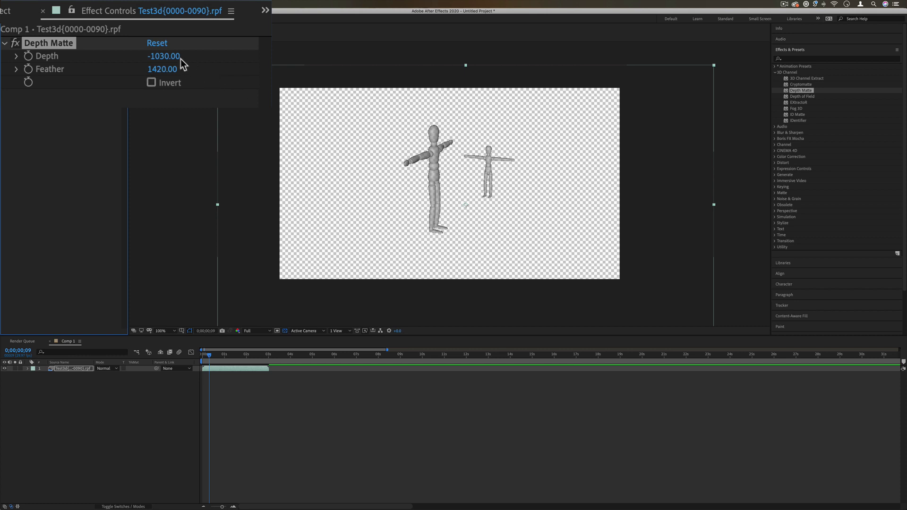
- Refine the Depth Matte effect with a Depth of -850 and a Feather of 40
{"action": "left_click", "coordinate": [78, 51]}
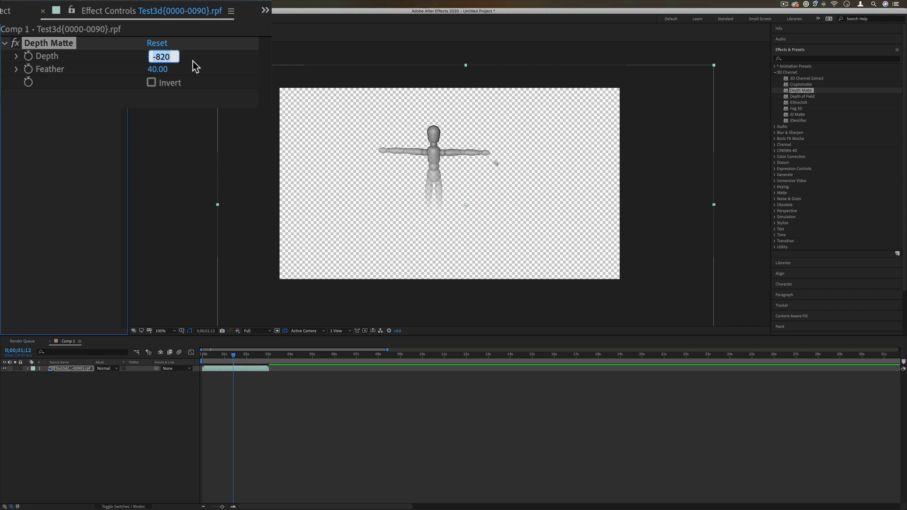
{"action": "type", "text": "-840"}
{"action": "key", "text": "Return"}
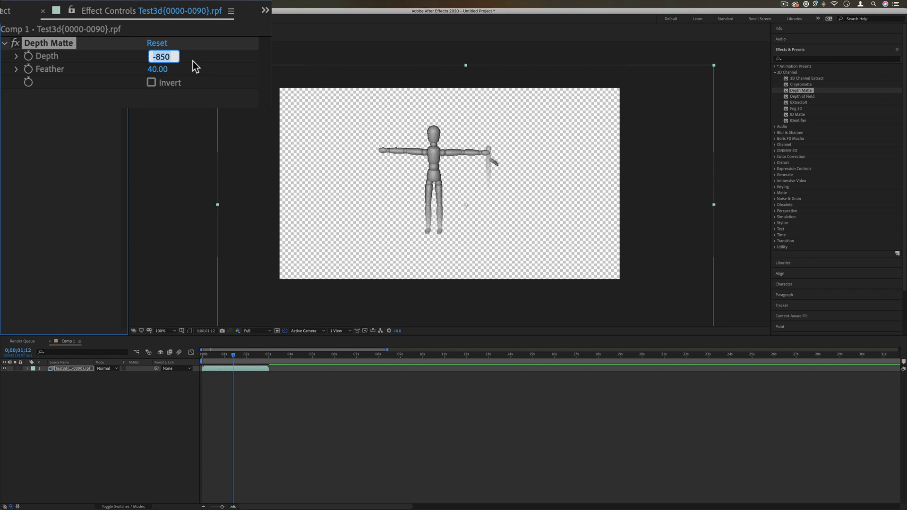
{"action": "type", "text": "-850"}
{"action": "key", "text": "Return"}
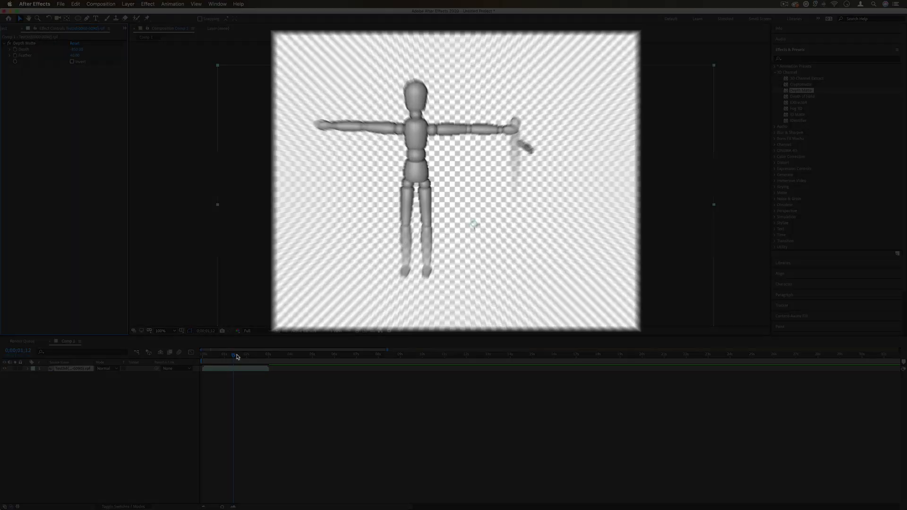
- Scrub back through the animation to check the matte and increase the Depth Matte Feather
{"action": "mouse_move", "coordinate": [234, 356]}
{"action": "left_mouse_down"}
{"action": "mouse_move", "coordinate": [208, 355]}
{"action": "mouse_move", "coordinate": [235, 357]}
{"action": "mouse_move", "coordinate": [221, 358]}
{"action": "left_mouse_up"}
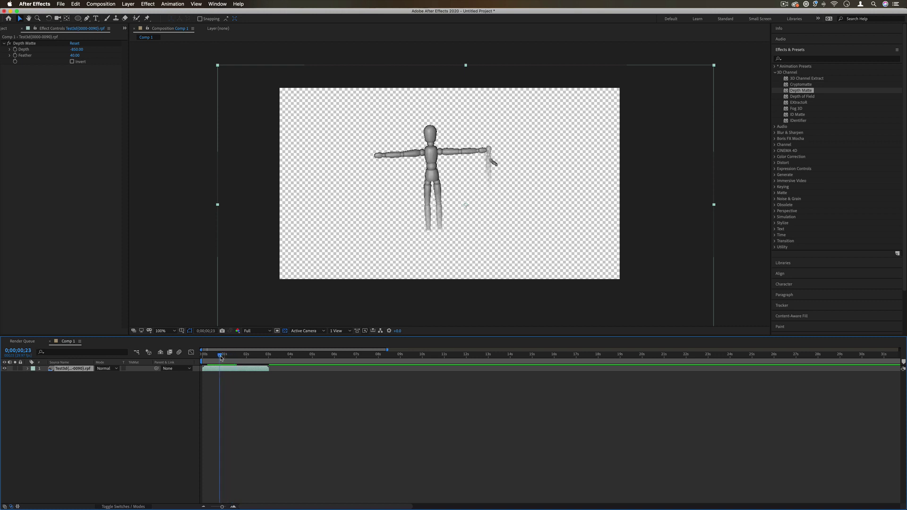
{"action": "left_click", "coordinate": [75, 56]}
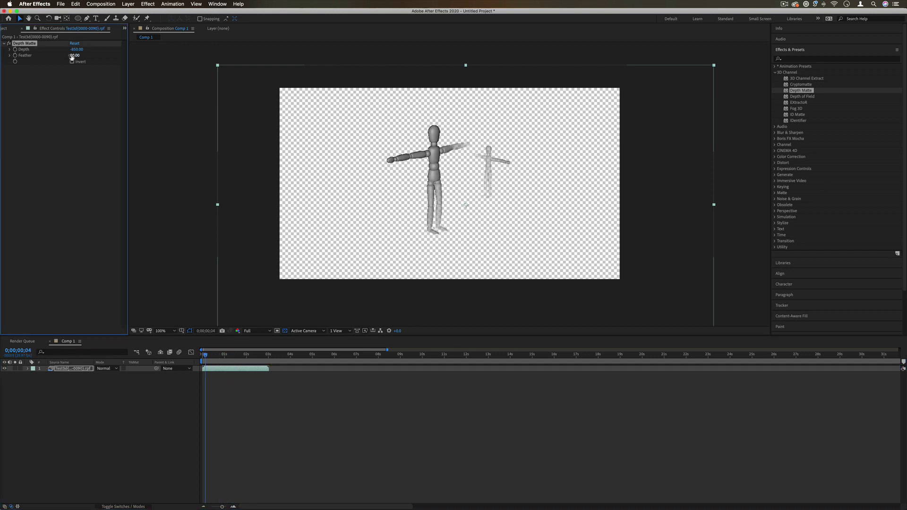
{"action": "type", "text": "80"}
{"action": "key", "text": "Return"}
{"action": "left_click_drag", "start_coordinate": [75, 55], "coordinate": [75, 55]}
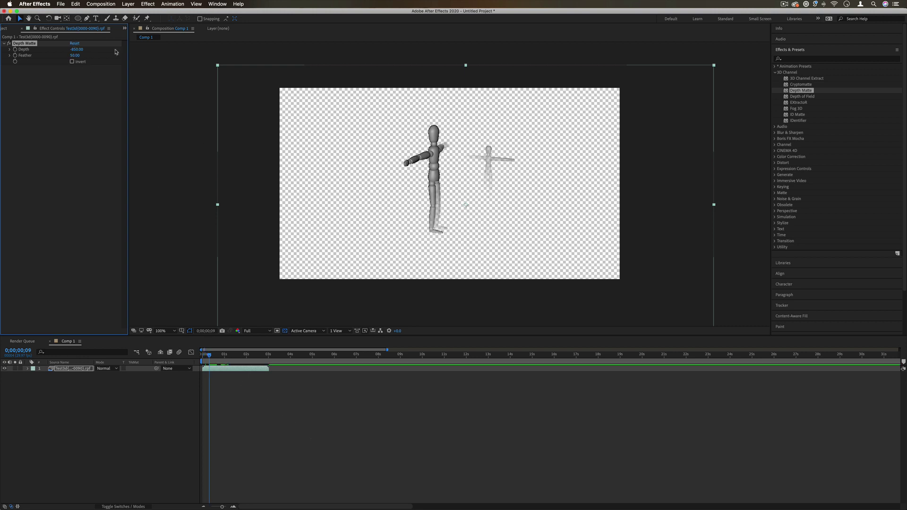
- Replace Depth Matte with Depth of Field, setting Focal Plane -500, Maximum Radius 4, Focal Plane Thickness 230 and Focal Bias 73
{"action": "key", "text": "Delete"}
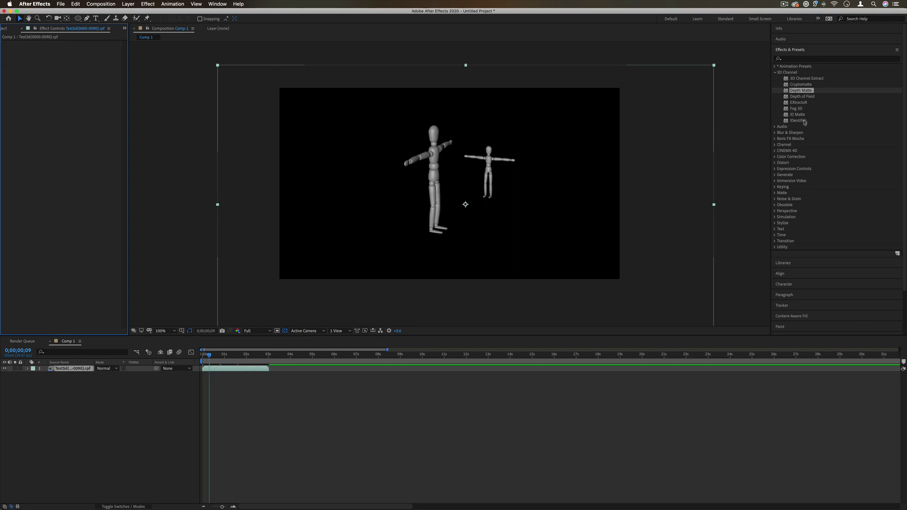
{"action": "left_click_drag", "start_coordinate": [808, 98], "coordinate": [465, 198]}
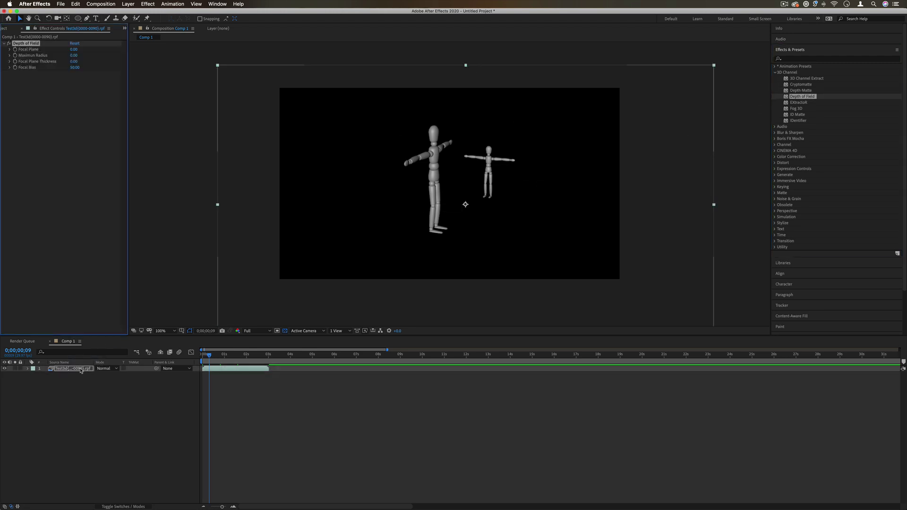
{"action": "left_click", "coordinate": [156, 56]}
{"action": "type", "text": "5400"}
{"action": "key", "text": "Return"}
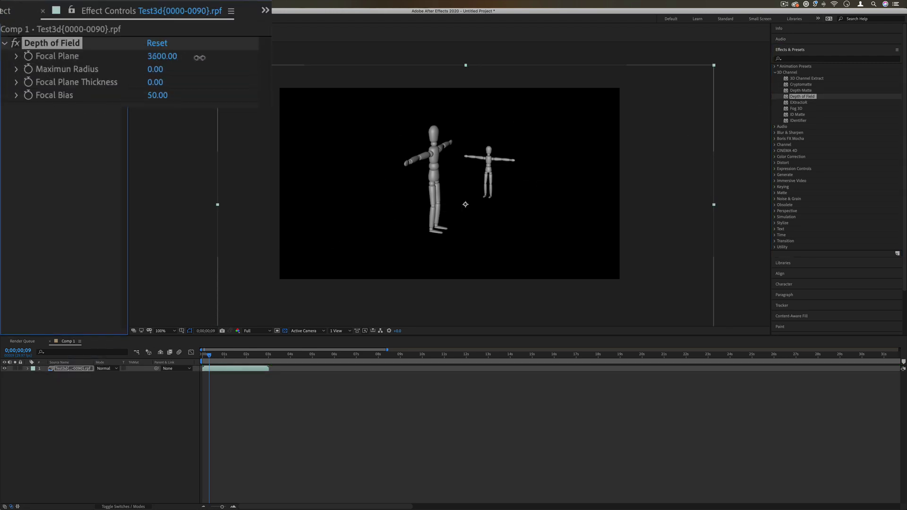
{"action": "left_click_drag", "start_coordinate": [193, 60], "coordinate": [160, 61]}
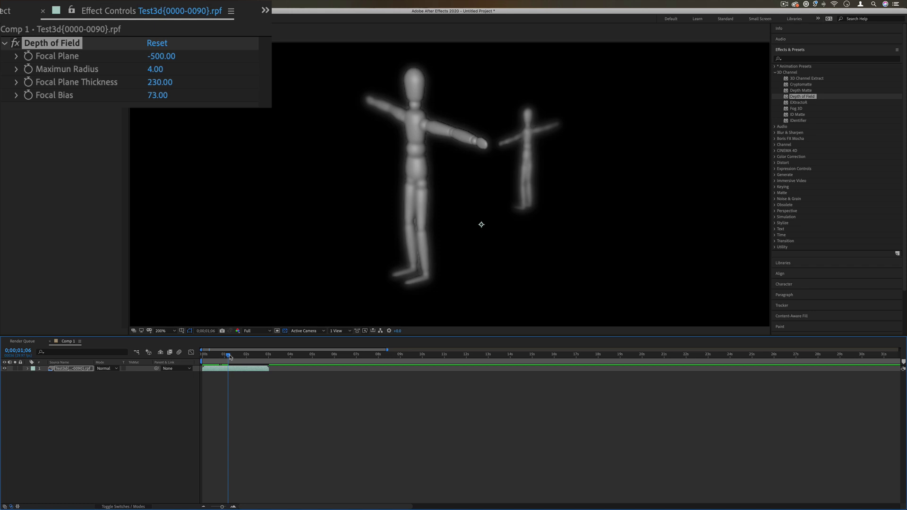
- Try several Focal Plane depths on the Depth of Field effect, including -900, and finish at -400
{"action": "left_click", "coordinate": [165, 58]}
{"action": "key", "text": "Up"}
{"action": "key", "text": "Up"}
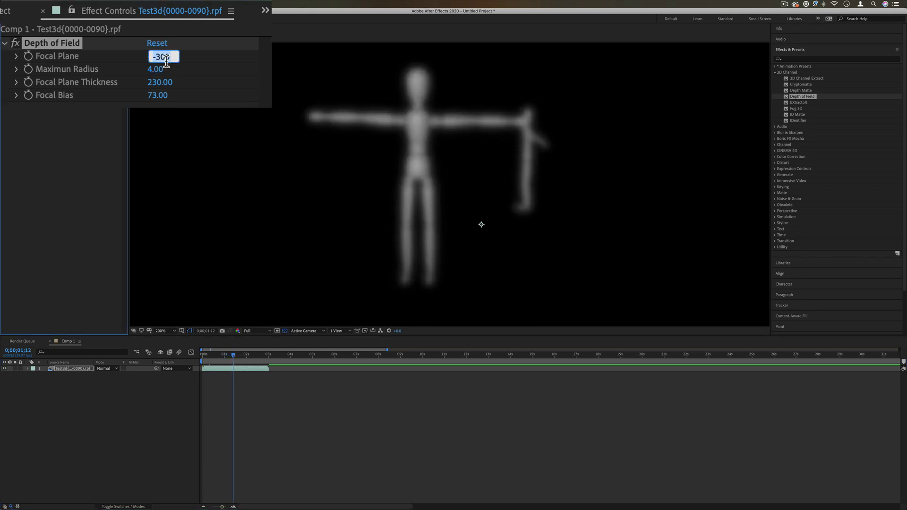
{"action": "key", "text": "Down"}
{"action": "key", "text": "Down"}
{"action": "key", "text": "Down"}
{"action": "key", "text": "Down"}
{"action": "key", "text": "Down"}
{"action": "key", "text": "Down"}
{"action": "key", "text": "Down"}
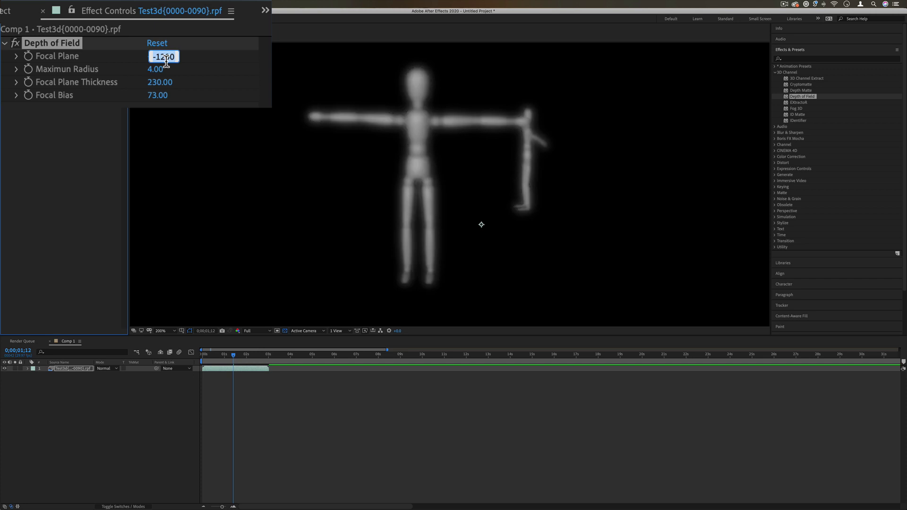
{"action": "type", "text": "-900"}
{"action": "key", "text": "Return"}
{"action": "type", "text": "-400"}
{"action": "key", "text": "Return"}
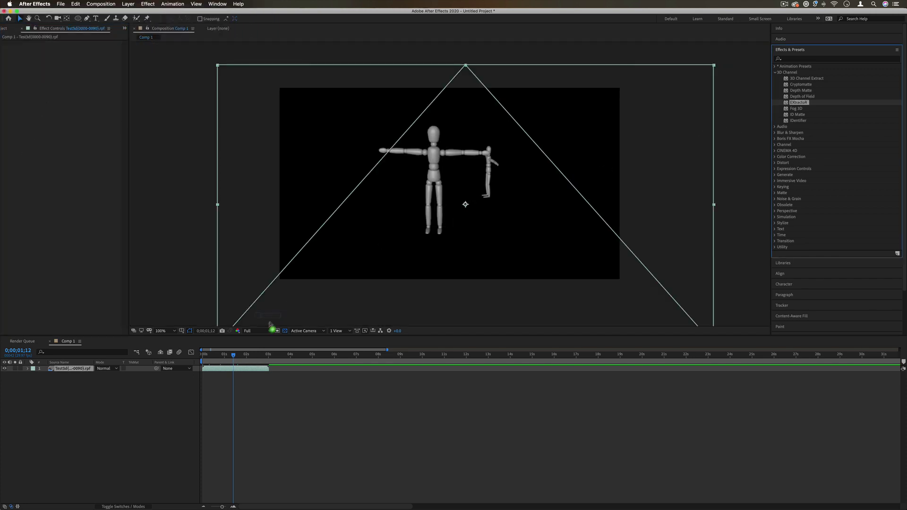
- Replace Depth of Field with the EXtractoR effect on the Test3d layer and check its layer and color channel options
{"action": "left_click_drag", "start_coordinate": [798, 102], "coordinate": [85, 371]}
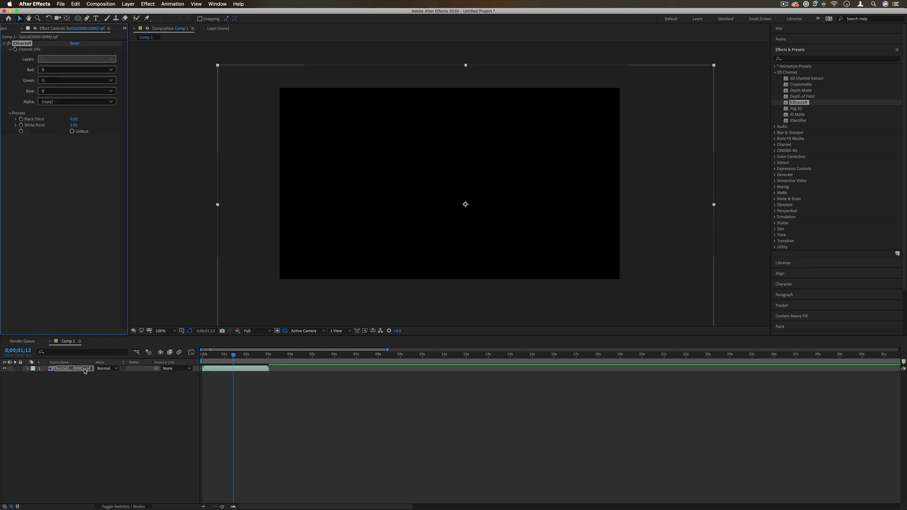
{"action": "left_click", "coordinate": [73, 203]}
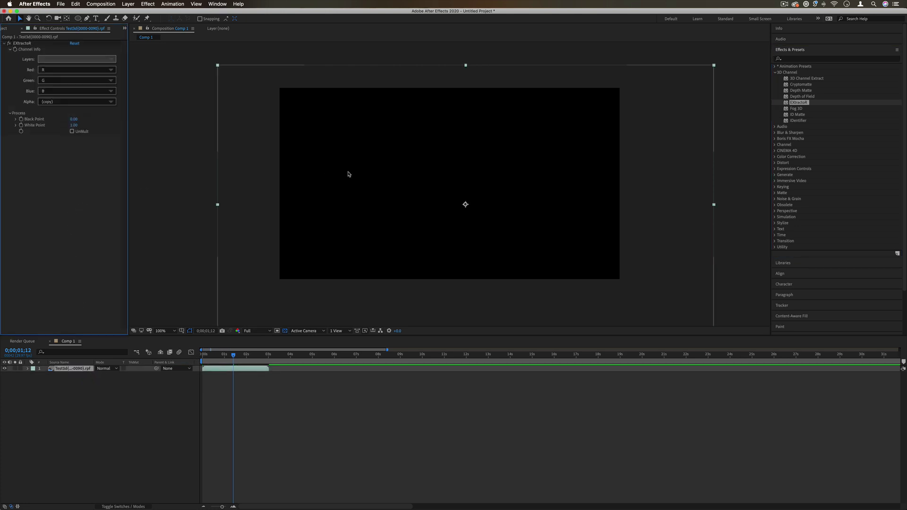
{"action": "left_click", "coordinate": [29, 46]}
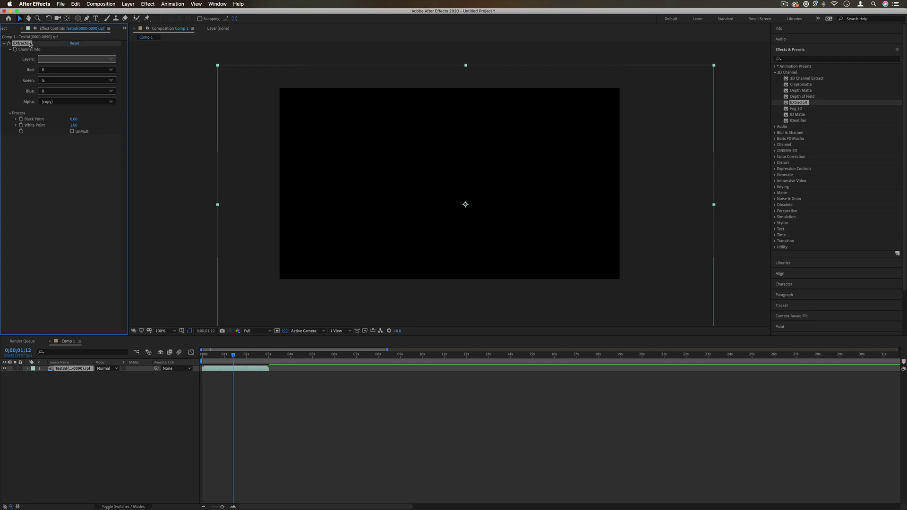
{"action": "left_click", "coordinate": [49, 72]}
{"action": "left_click", "coordinate": [44, 70]}
{"action": "left_click", "coordinate": [53, 60]}
{"action": "left_click", "coordinate": [46, 60]}
- Replace EXtractoR with the Fog 3D effect, setting Fog Start Depth to 3100 and Fog End Depth to -2010
{"action": "key", "text": "Delete"}
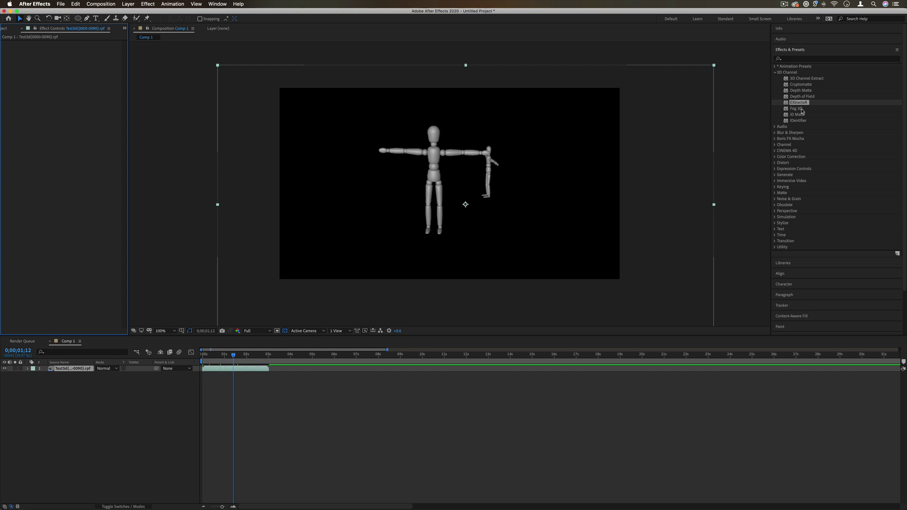
{"action": "left_click_drag", "start_coordinate": [802, 111], "coordinate": [79, 369]}
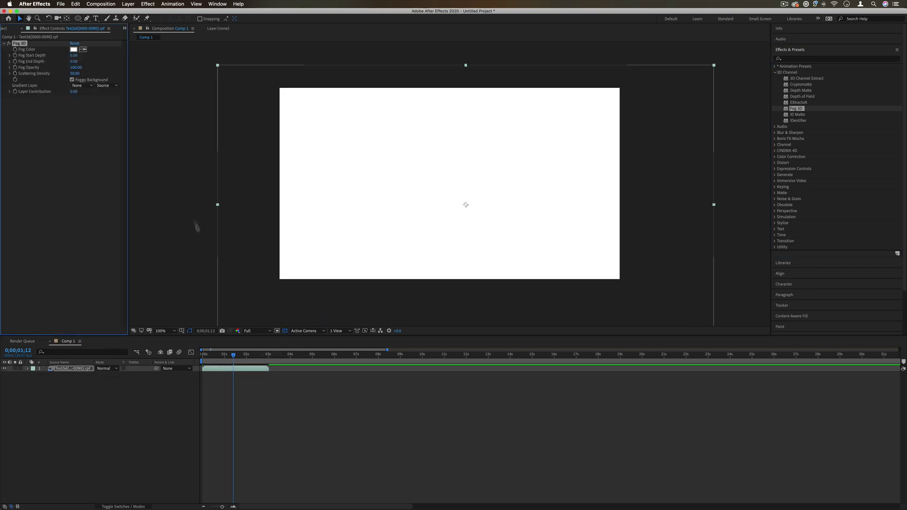
{"action": "mouse_move", "coordinate": [74, 55]}
{"action": "left_mouse_down"}
{"action": "mouse_move", "coordinate": [63, 54]}
{"action": "mouse_move", "coordinate": [75, 56]}
{"action": "left_mouse_up"}
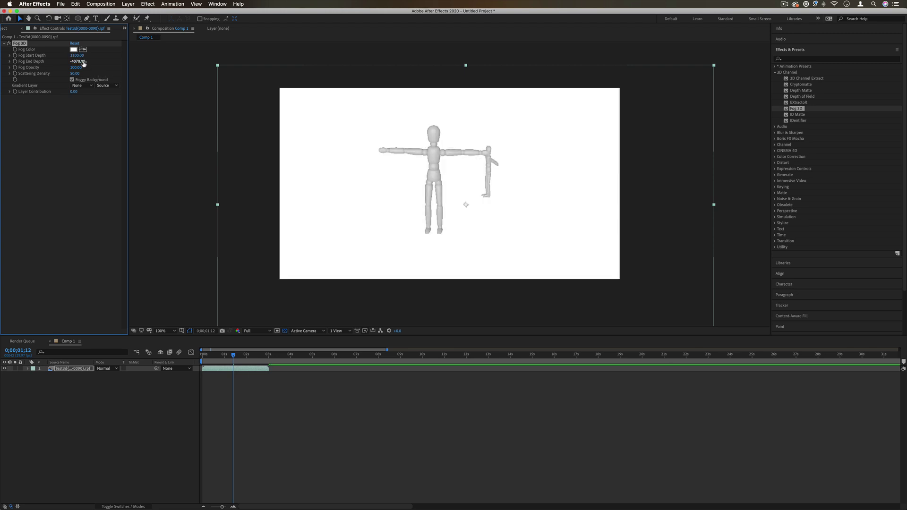
{"action": "left_click_drag", "start_coordinate": [83, 63], "coordinate": [42, 62]}
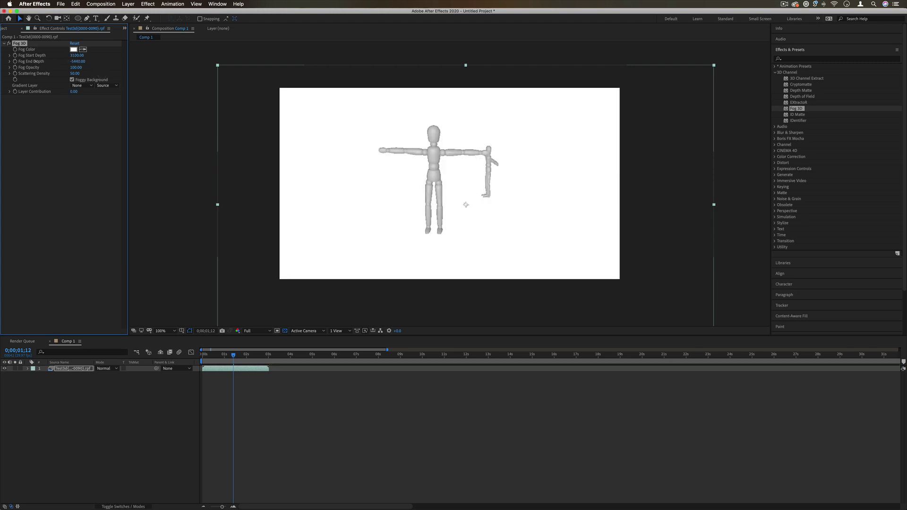
{"action": "left_click_drag", "start_coordinate": [101, 61], "coordinate": [165, 62]}
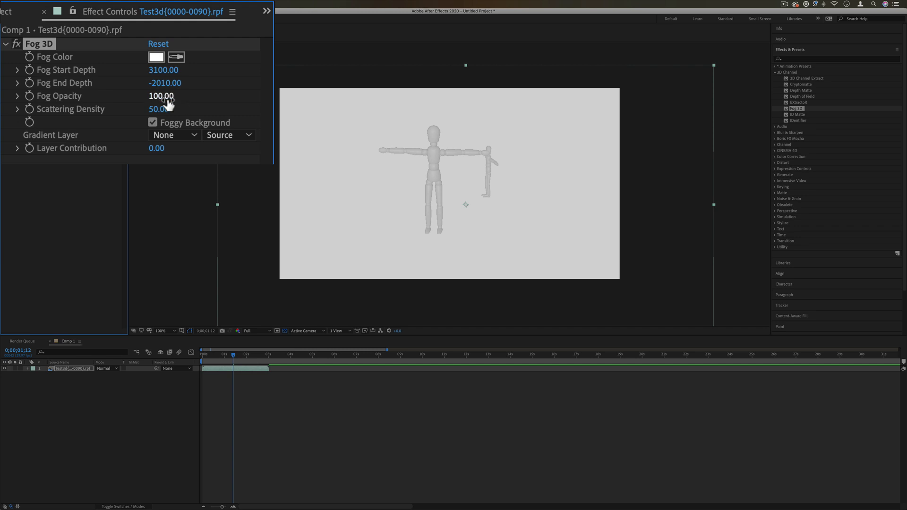
- Set Fog 3D's Scattering Density to 55 and lower the Fog Start Depth at 0;00;00;11
{"action": "left_click_drag", "start_coordinate": [169, 104], "coordinate": [148, 110]}
{"action": "left_click_drag", "start_coordinate": [70, 74], "coordinate": [90, 74]}
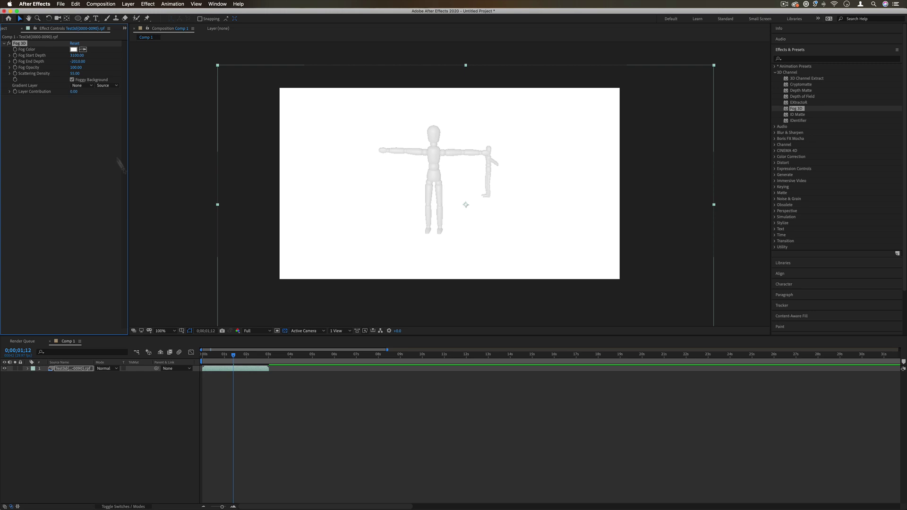
{"action": "left_click_drag", "start_coordinate": [229, 357], "coordinate": [211, 355]}
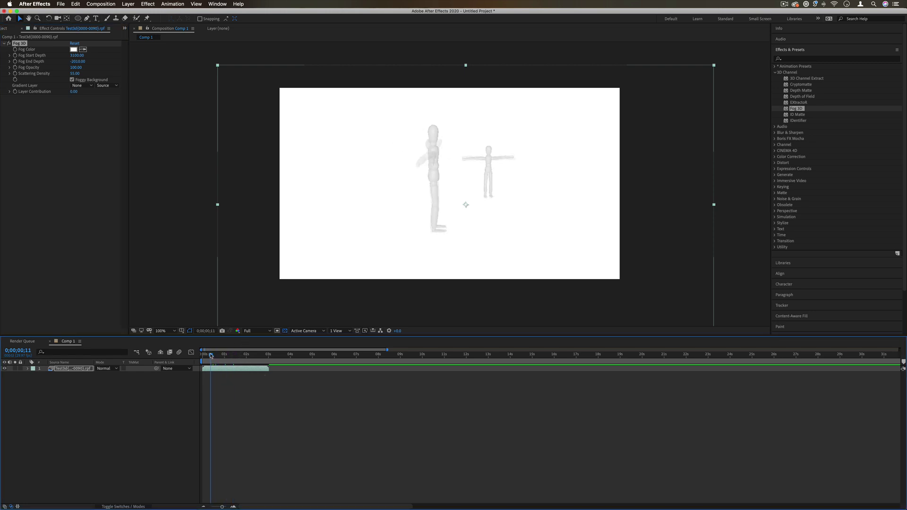
{"action": "left_click_drag", "start_coordinate": [84, 56], "coordinate": [9, 56]}
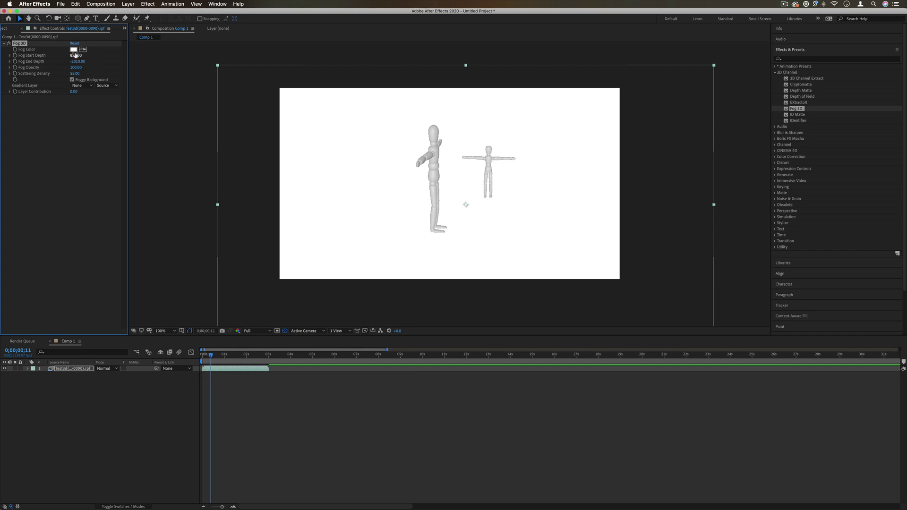
{"action": "left_click_drag", "start_coordinate": [76, 56], "coordinate": [17, 50]}
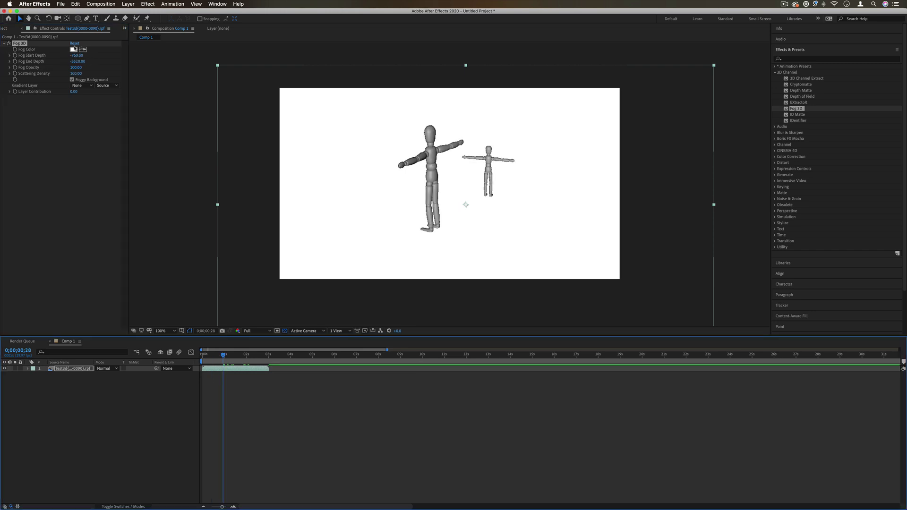
- Try a dark red Fog Color, A40D0D, and shift its hue to green
{"action": "left_click", "coordinate": [74, 49]}
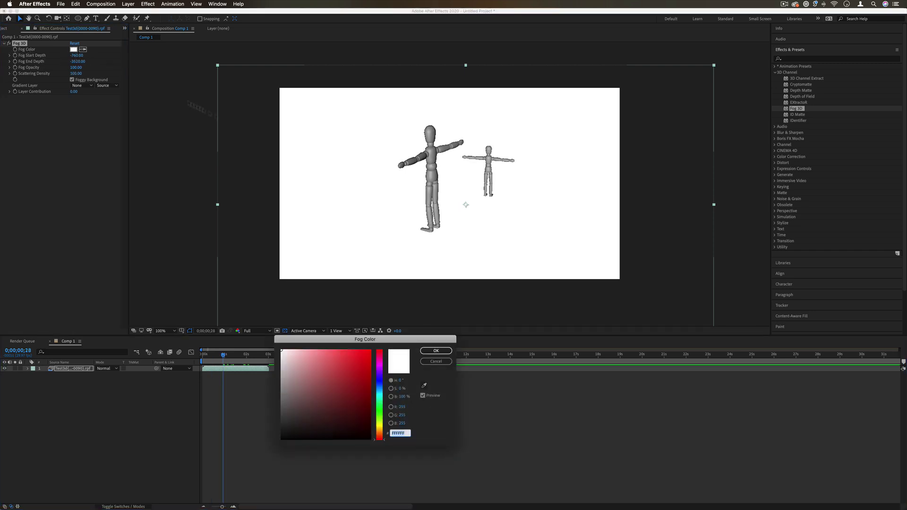
{"action": "left_click", "coordinate": [364, 382]}
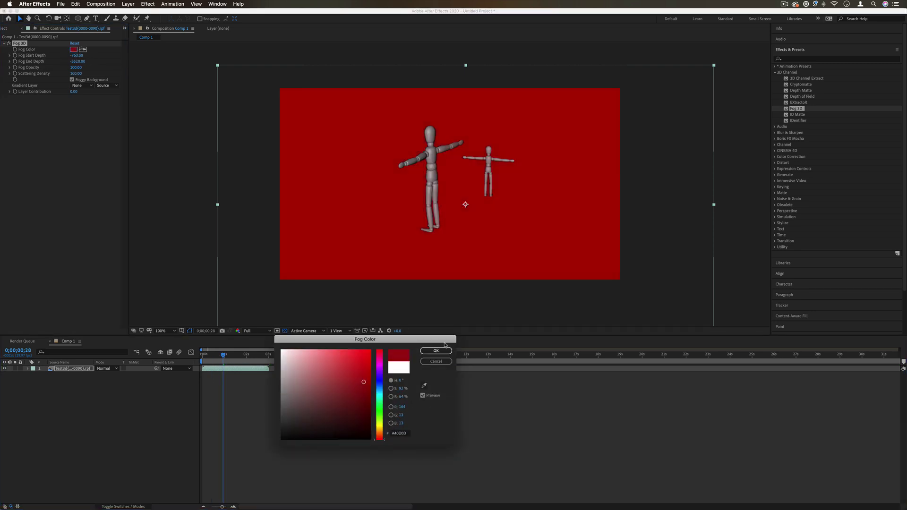
{"action": "left_click", "coordinate": [436, 350]}
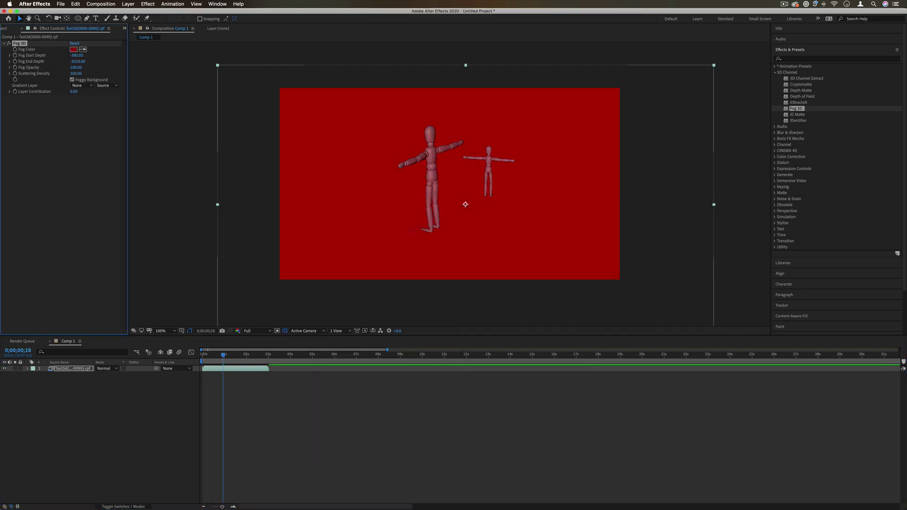
{"action": "left_click", "coordinate": [74, 50]}
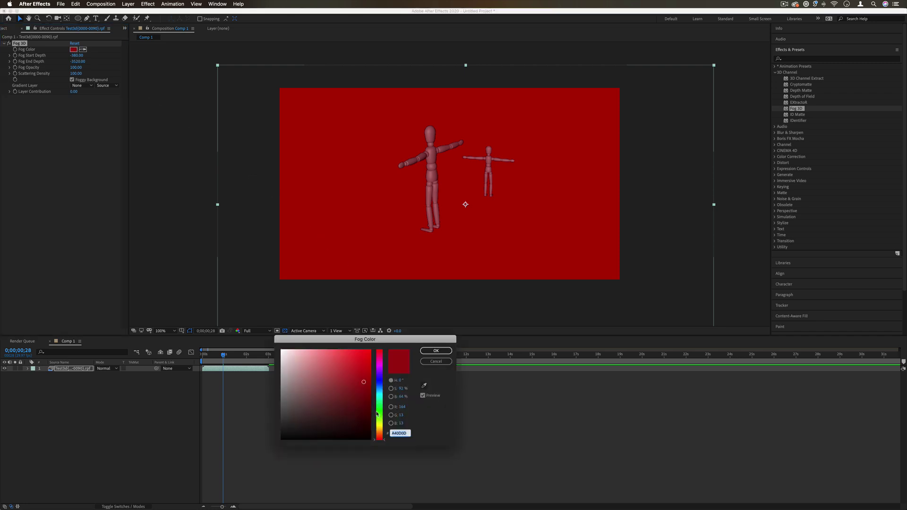
{"action": "left_click_drag", "start_coordinate": [377, 414], "coordinate": [377, 409]}
{"action": "left_click", "coordinate": [436, 351]}
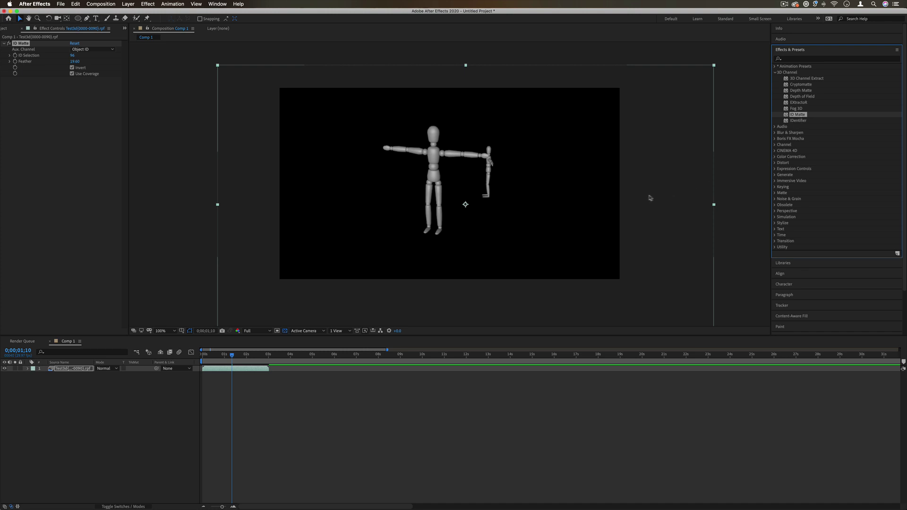
- Try several ID Selection values on the ID Matte effect with Object ID as the auxiliary channel
{"action": "left_click_drag", "start_coordinate": [73, 55], "coordinate": [59, 55]}
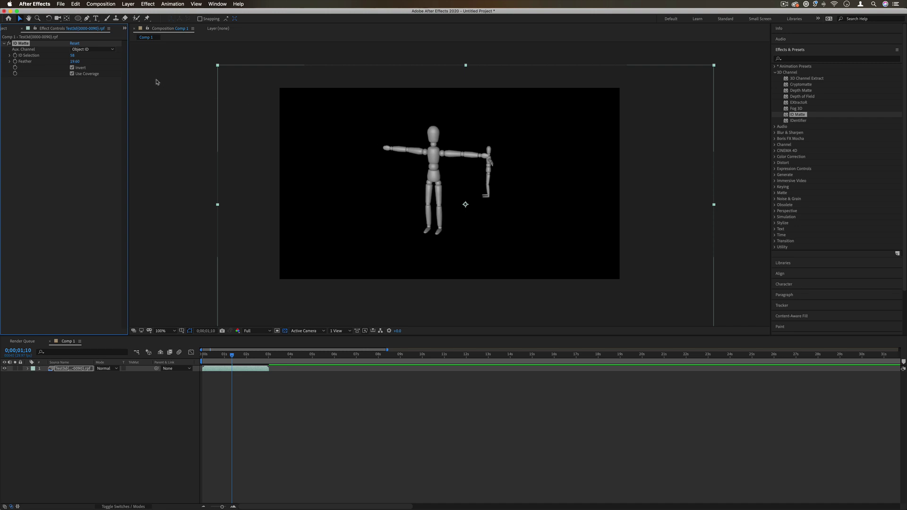
{"action": "left_click_drag", "start_coordinate": [71, 55], "coordinate": [62, 57]}
{"action": "left_click_drag", "start_coordinate": [71, 57], "coordinate": [76, 56]}
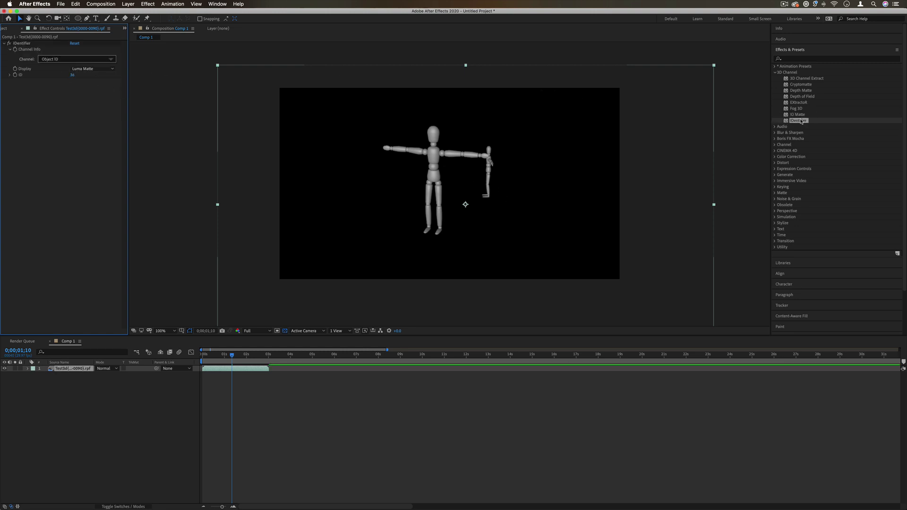
- Check the IDentifier effect's channel options and set its Display to Alpha Matte
{"action": "left_click", "coordinate": [54, 63]}
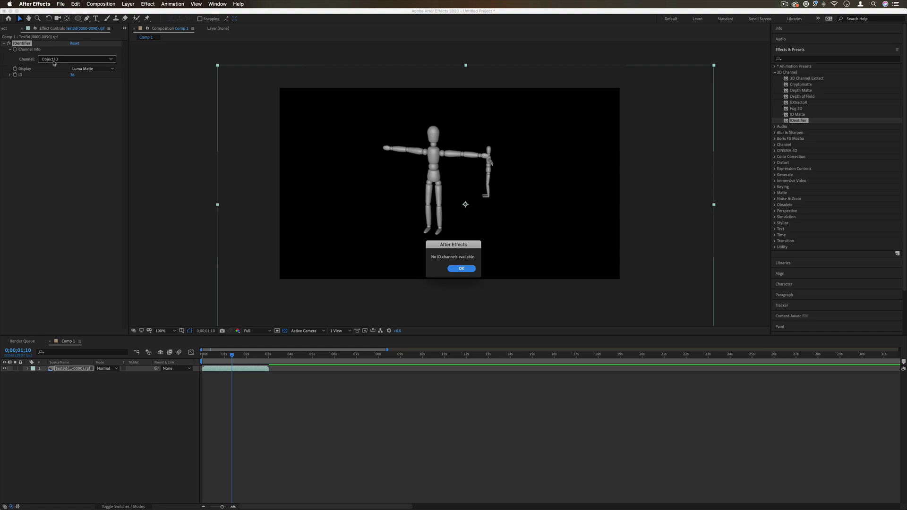
{"action": "left_click", "coordinate": [461, 268]}
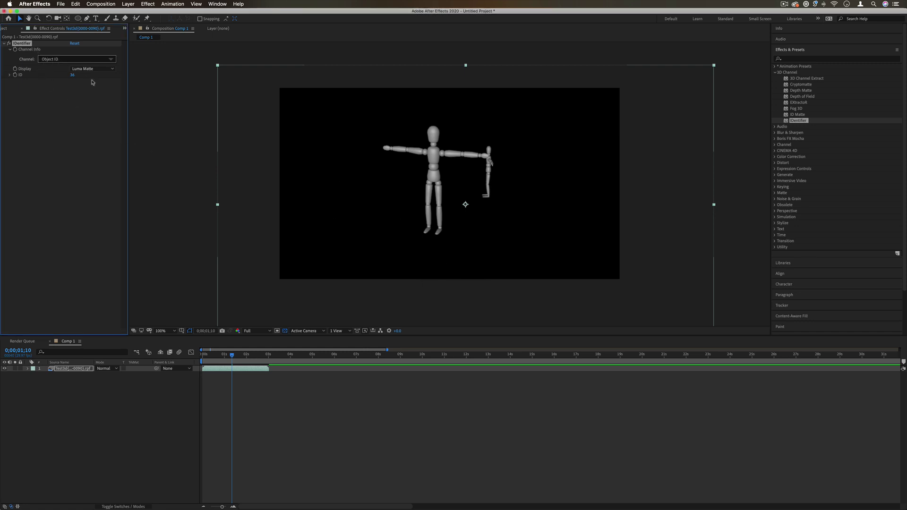
{"action": "left_click", "coordinate": [82, 69]}
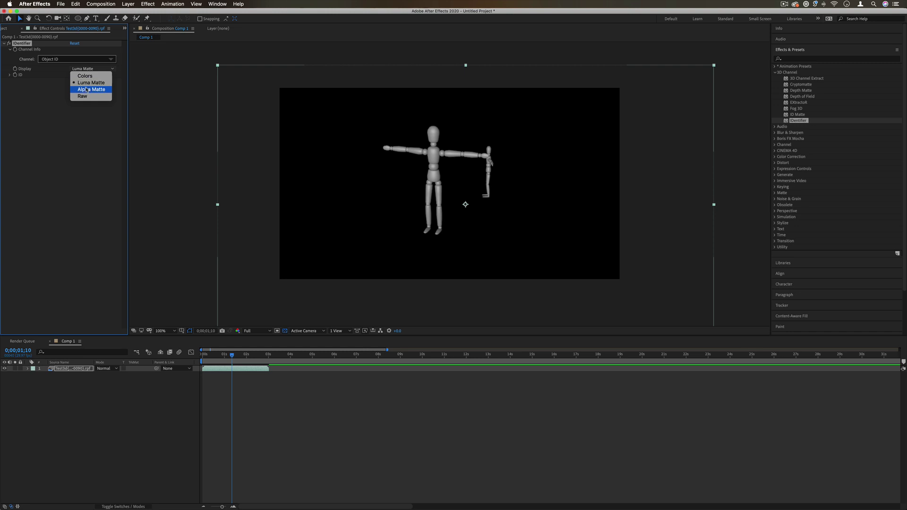
{"action": "left_click", "coordinate": [87, 89]}
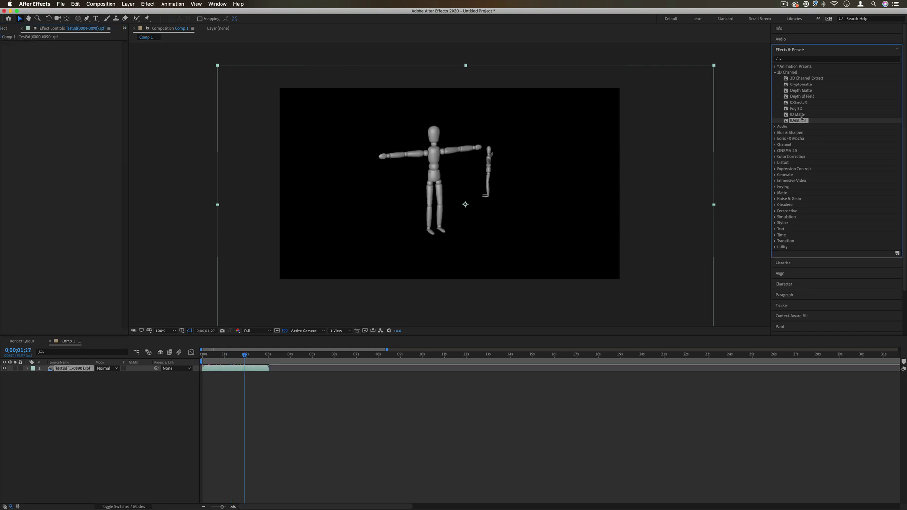
- Collapse the 3D Channel effects category, expand the Audio category and select the Backwards effect
{"action": "left_click", "coordinate": [795, 73]}
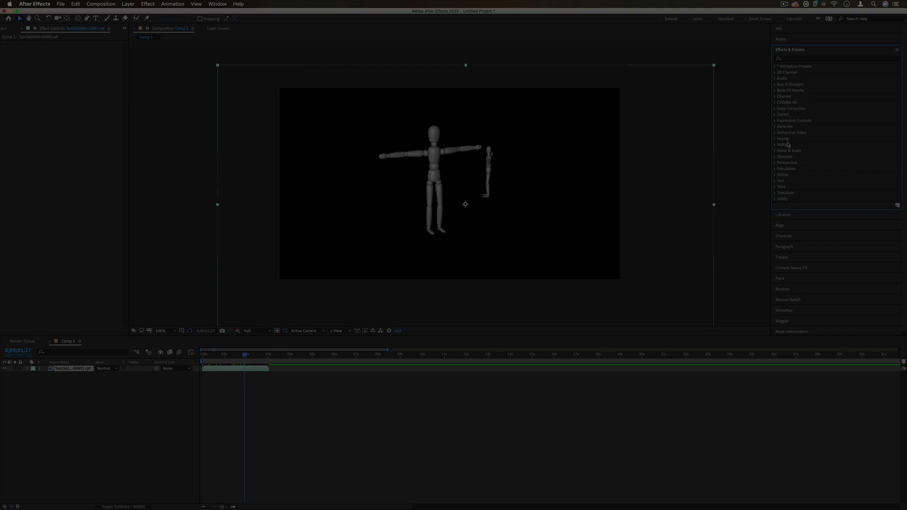
{"action": "left_click", "coordinate": [775, 78]}
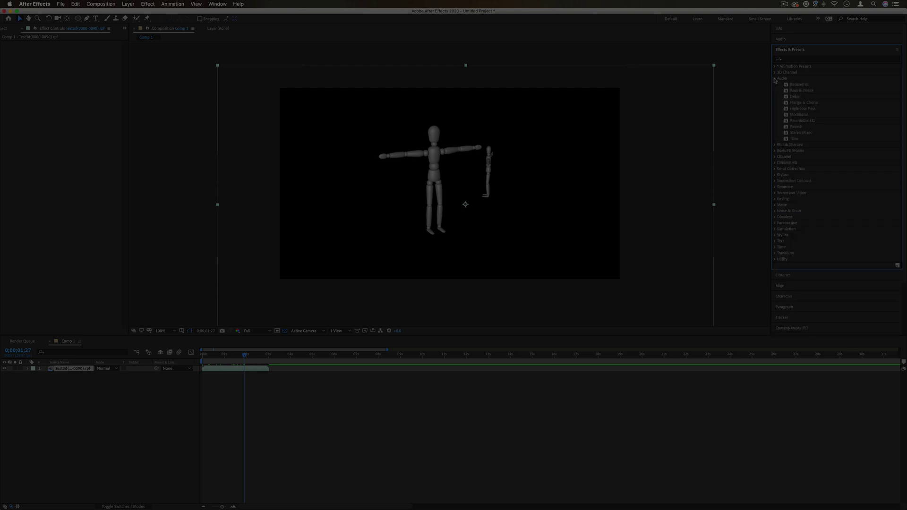
{"action": "left_click", "coordinate": [799, 86]}
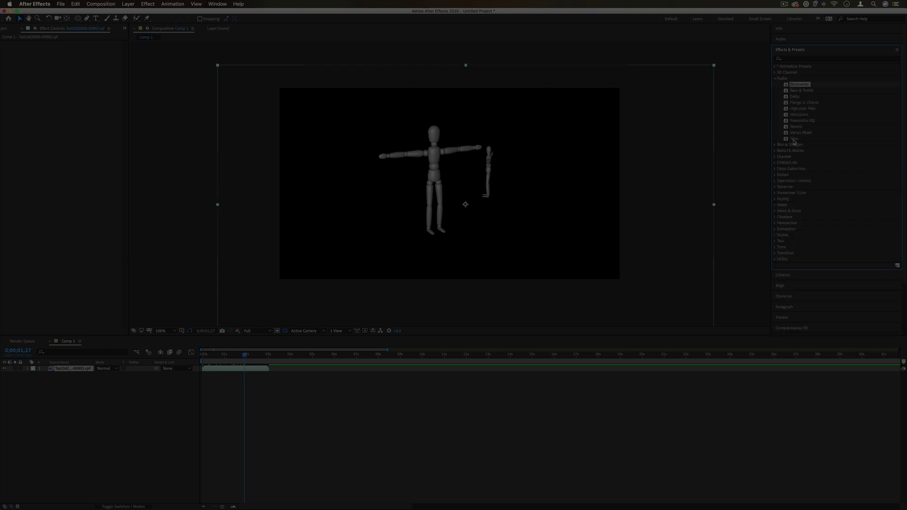